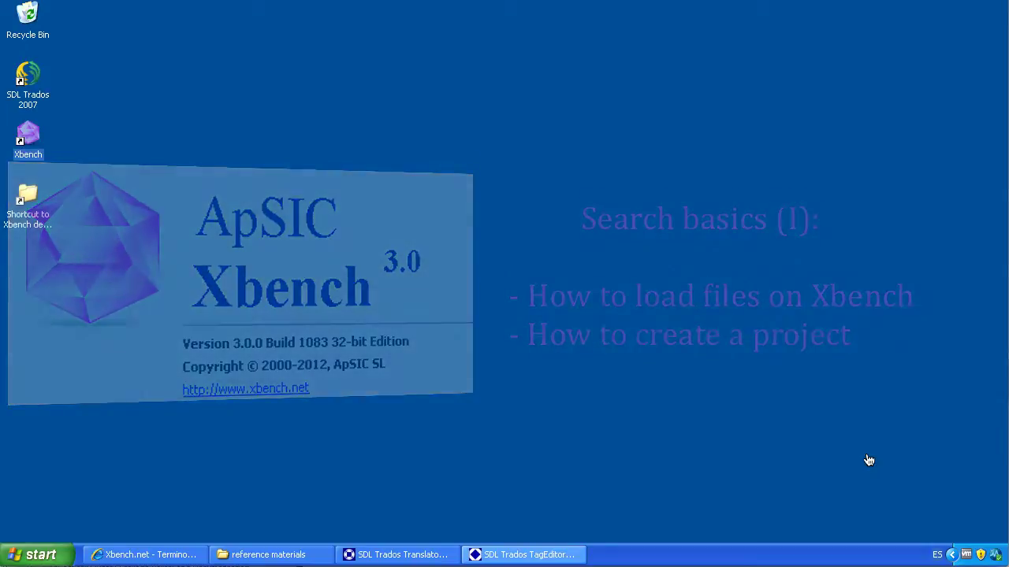
Step: Switch to Xbench and download the available spell-checking dictionary updates for English (United States), French (France) and Spanish (Spain)
left_click(179, 557)
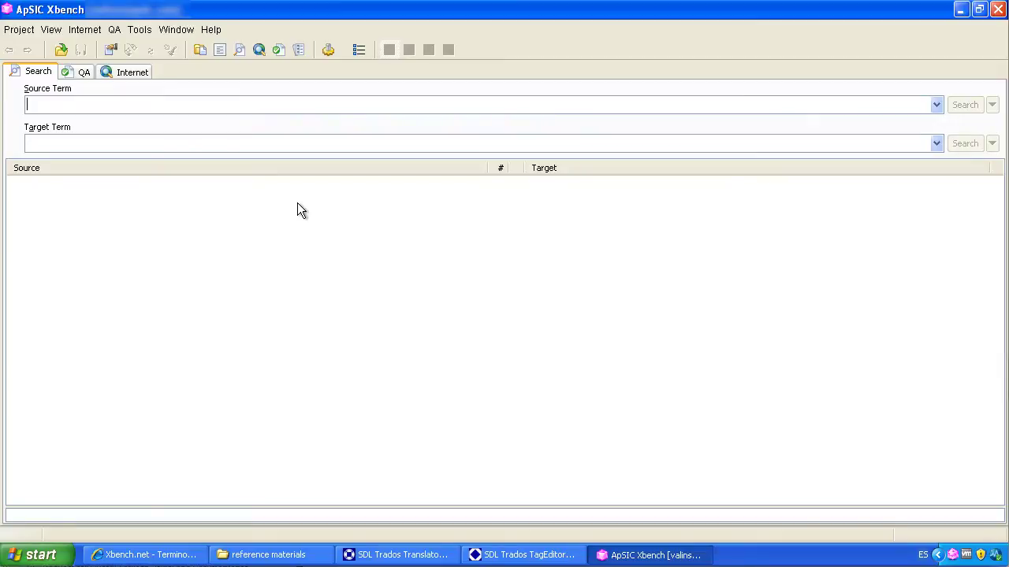
left_click(139, 30)
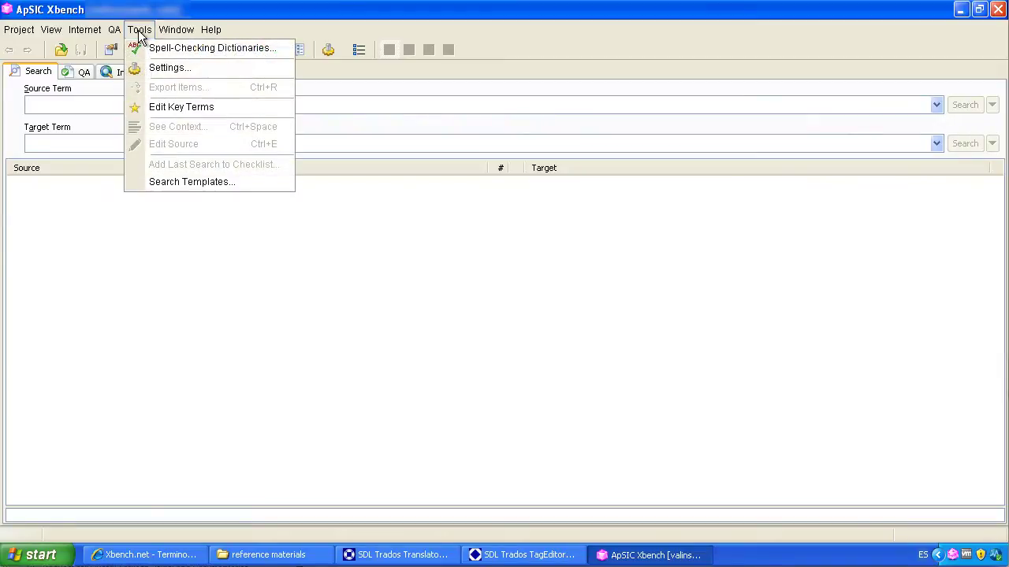
left_click(221, 48)
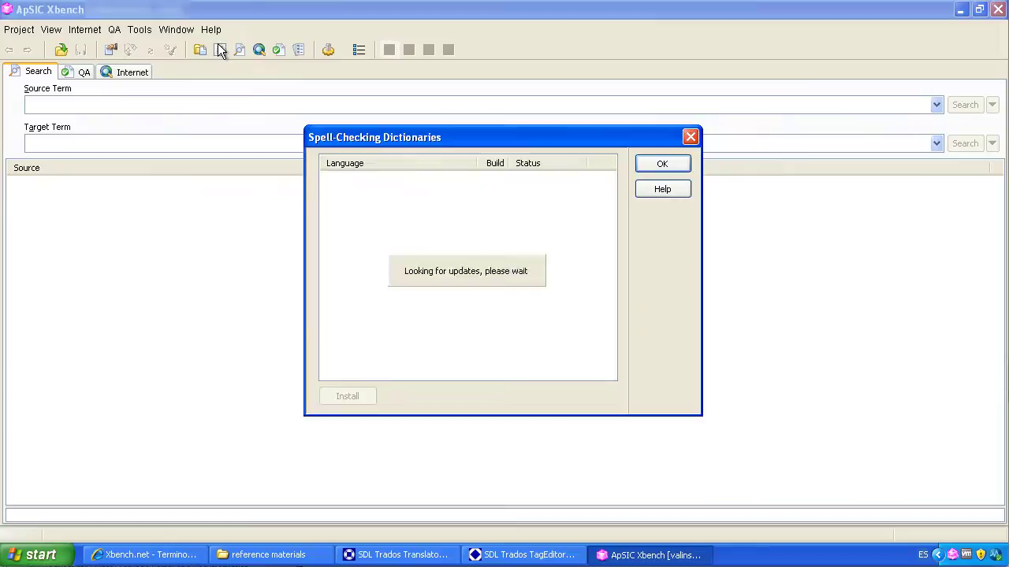
left_click(346, 395)
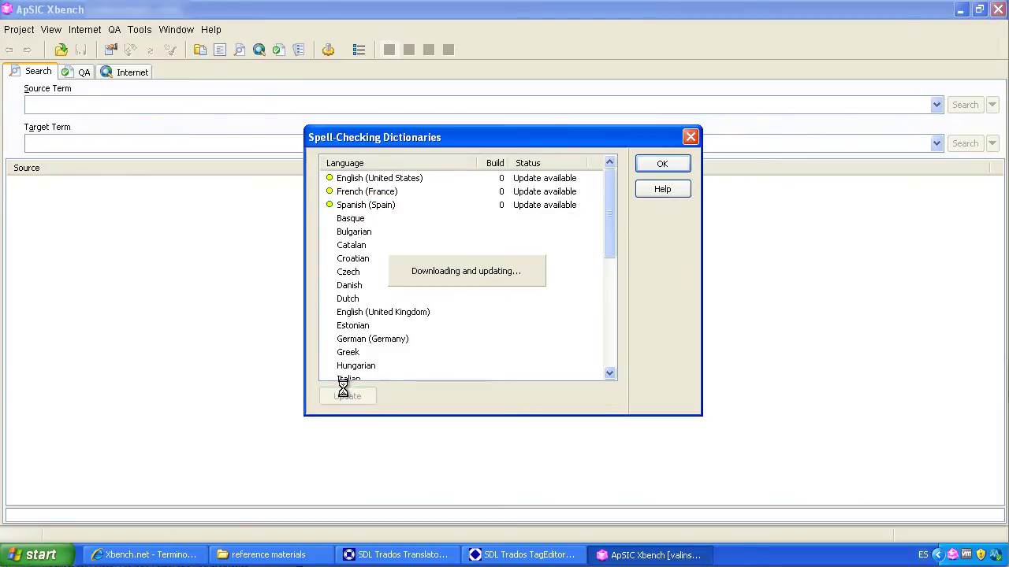
left_click(662, 164)
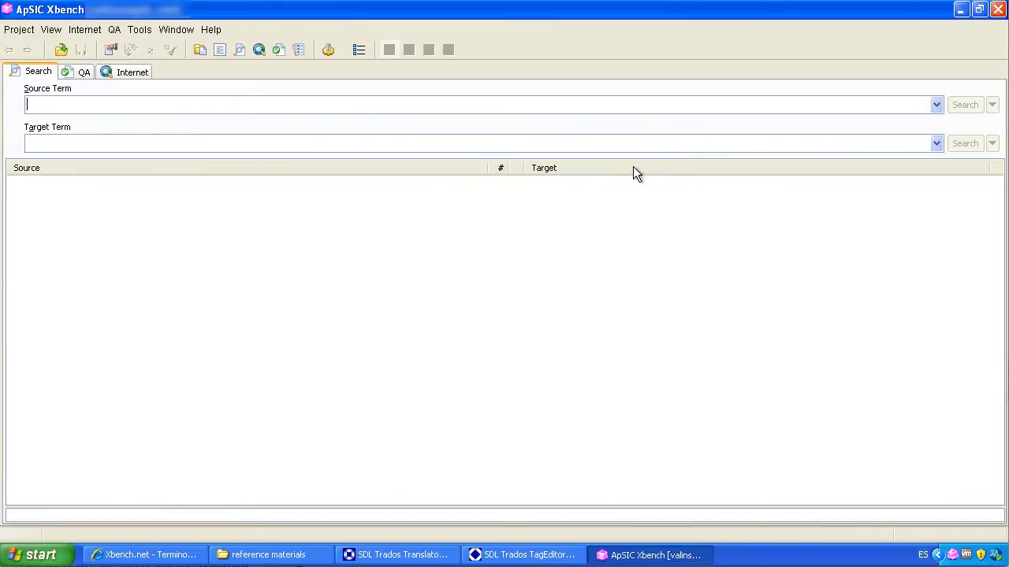
Step: Review the open Trados translation memory, the strings to translate.xls.ttx file and the contents of the reference materials folder
key("super+d")
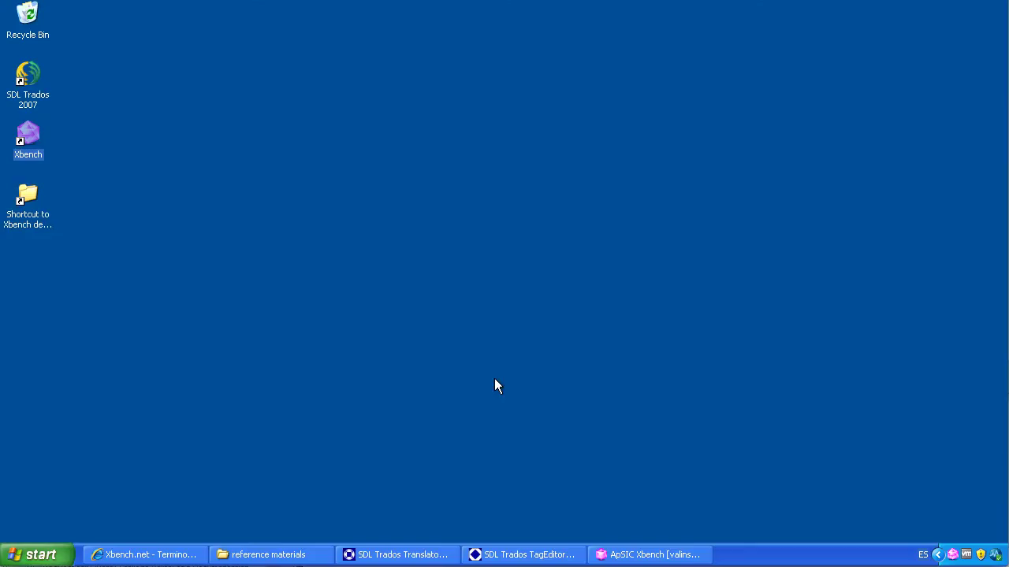
left_click(423, 553)
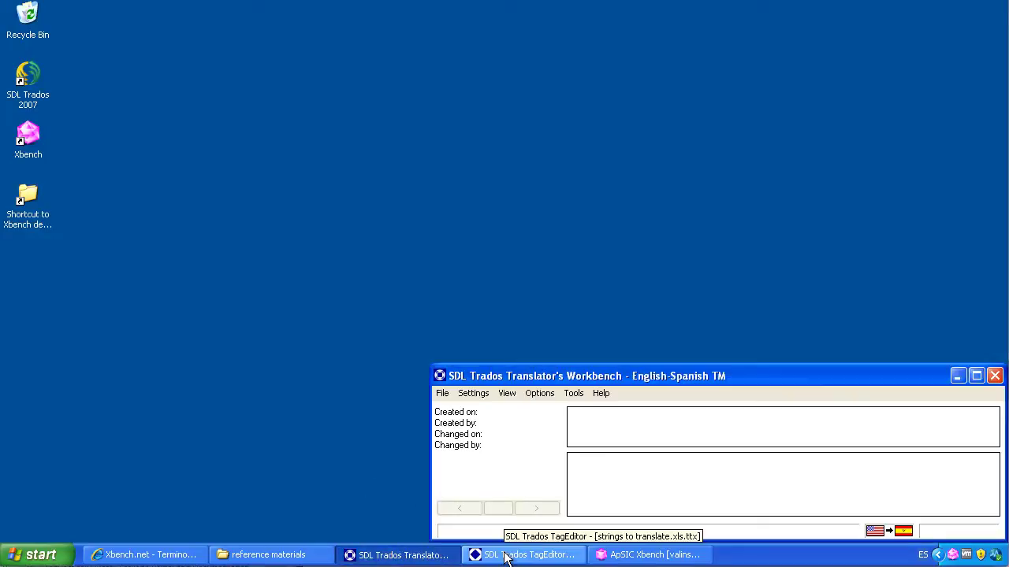
left_click(504, 556)
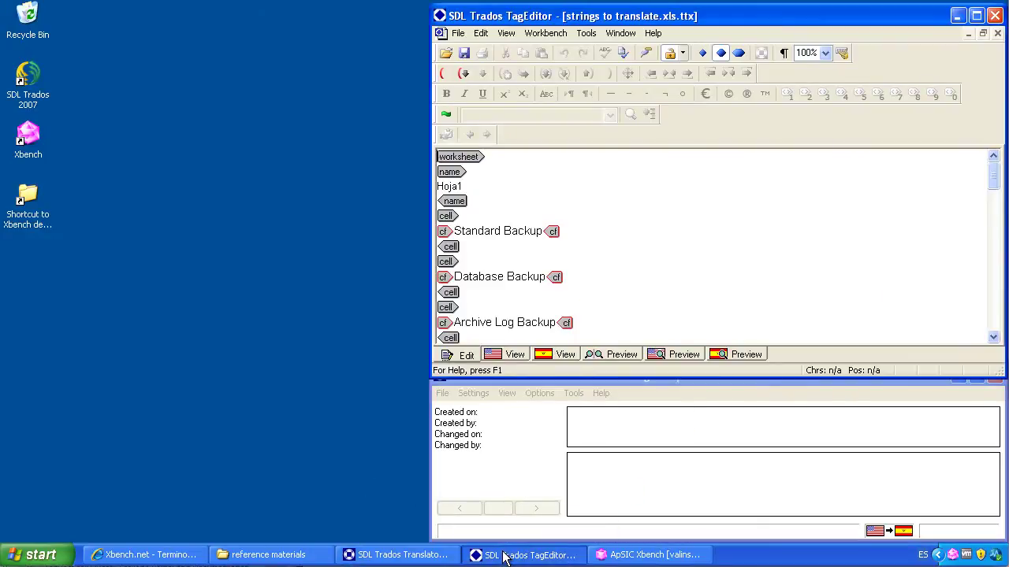
left_click(270, 555)
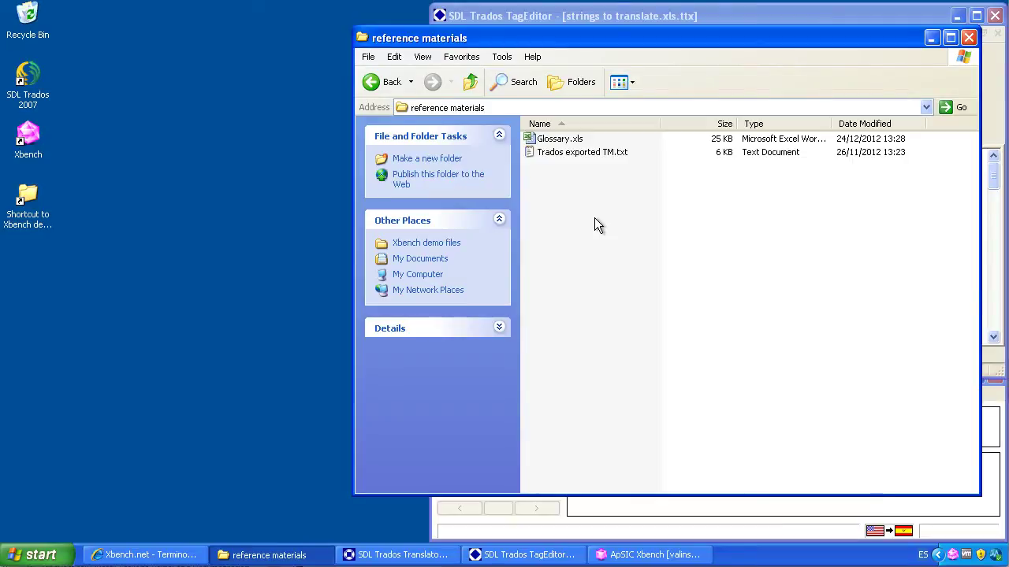
key("super+d")
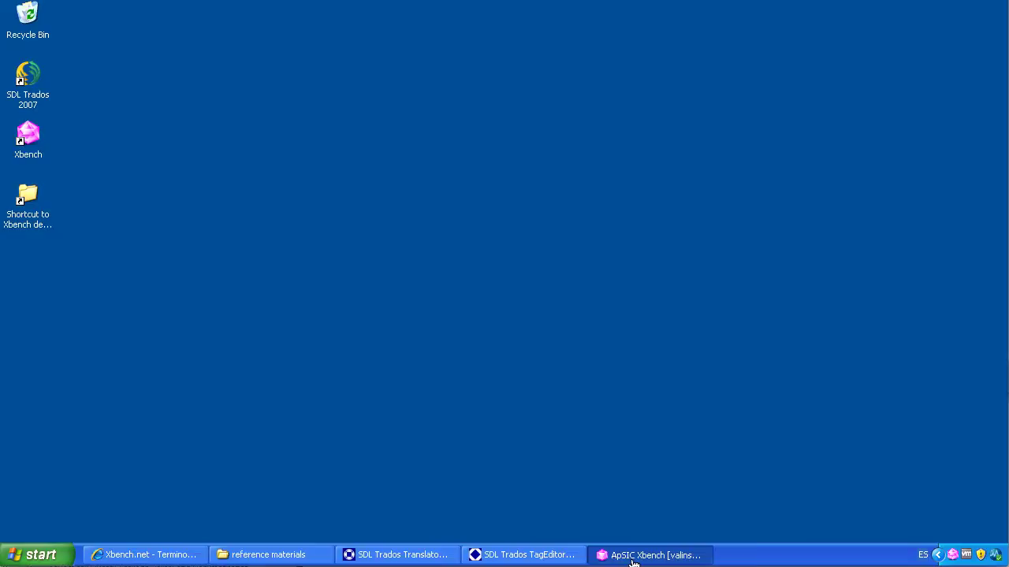
Step: Add Trados exported TM.txt from the reference materials folder to the Xbench project as a low-priority Trados Exported Memory and load the project
left_click(632, 556)
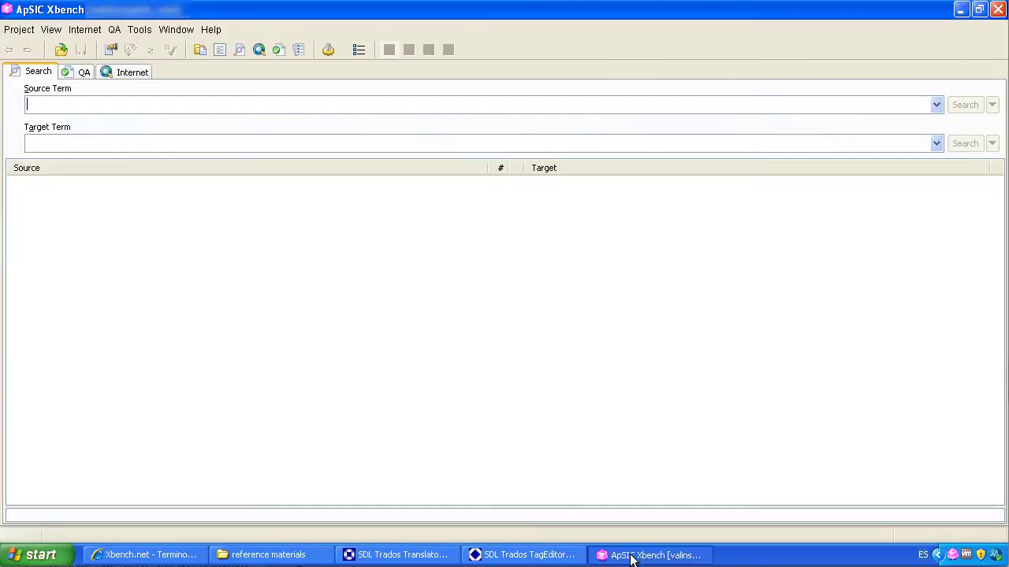
left_click(17, 30)
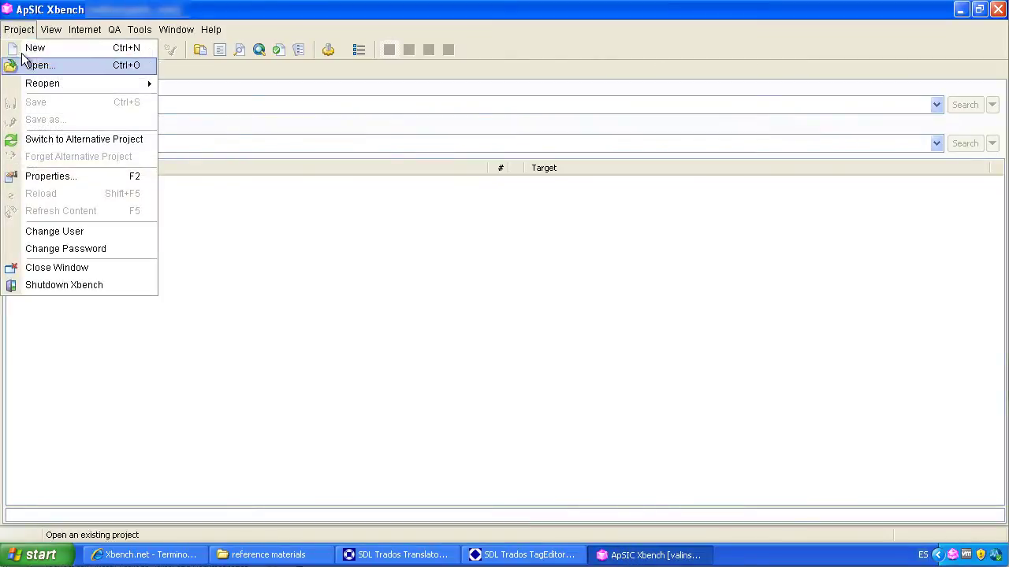
left_click(100, 178)
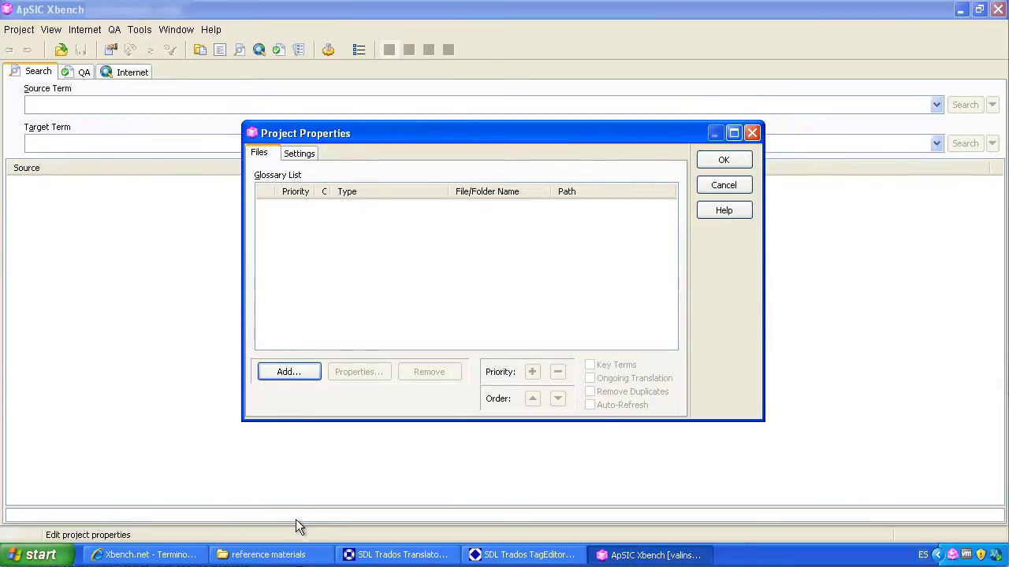
left_click(268, 555)
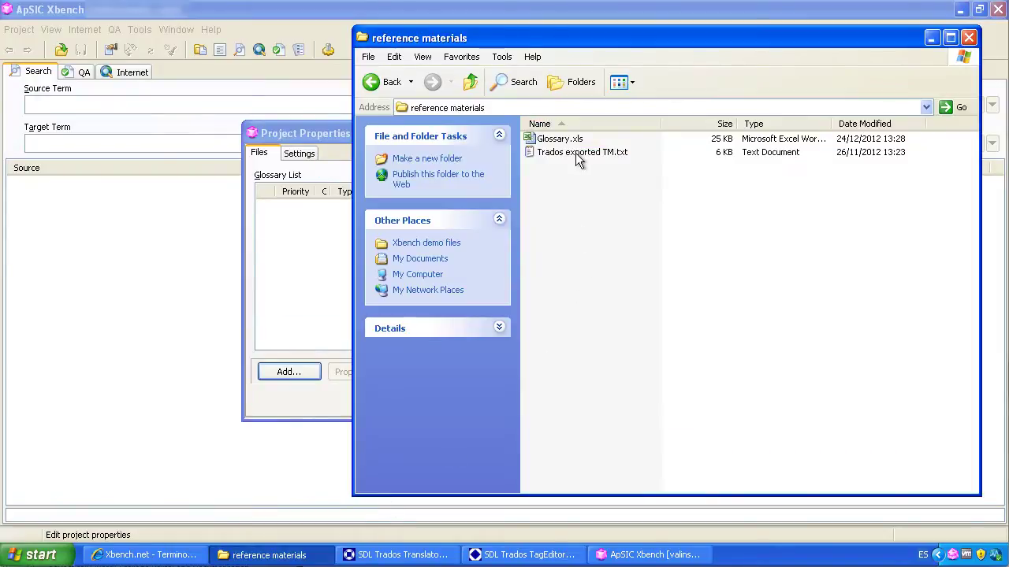
left_click_drag(575, 153, 315, 270)
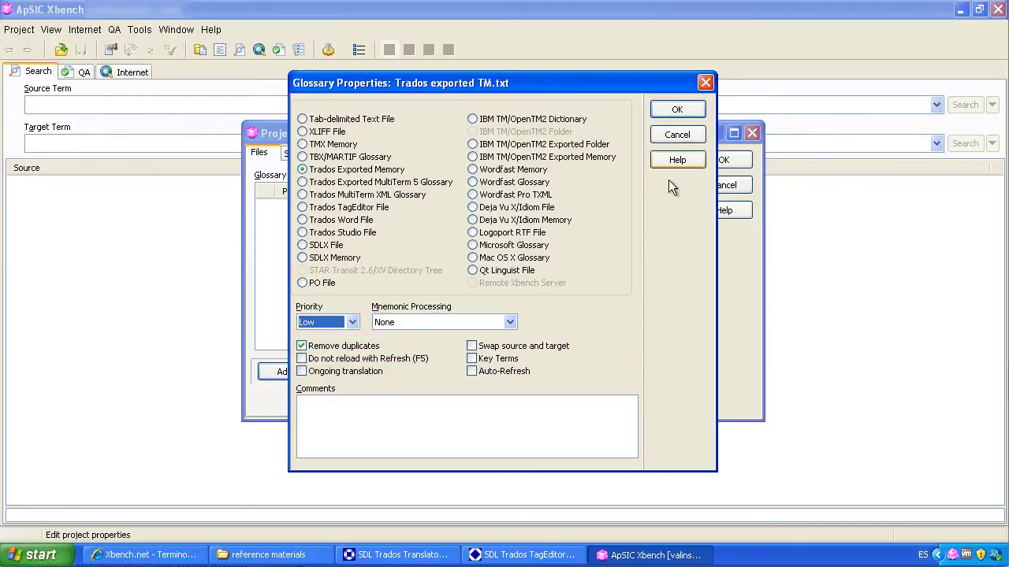
left_click(679, 108)
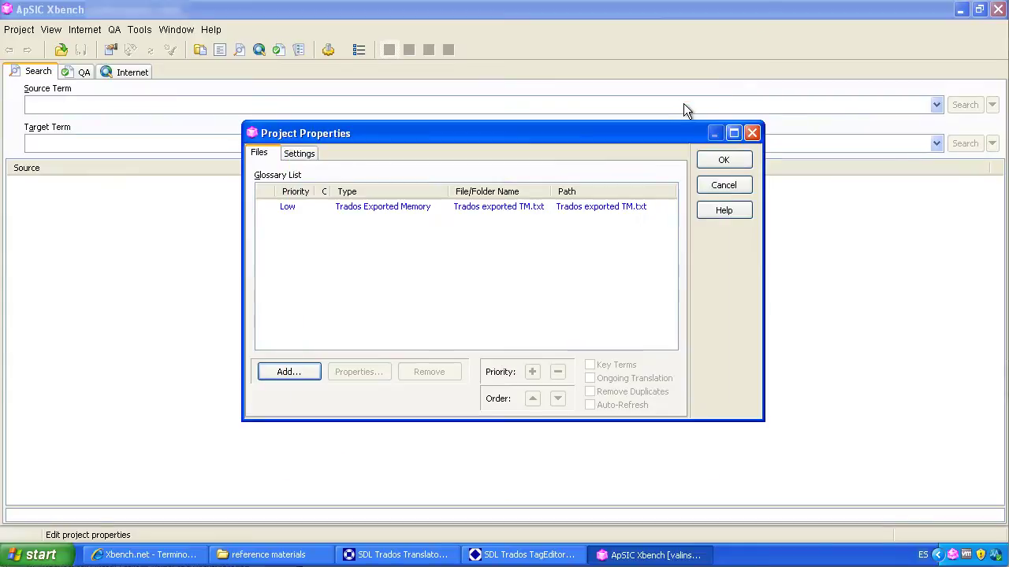
left_click(722, 160)
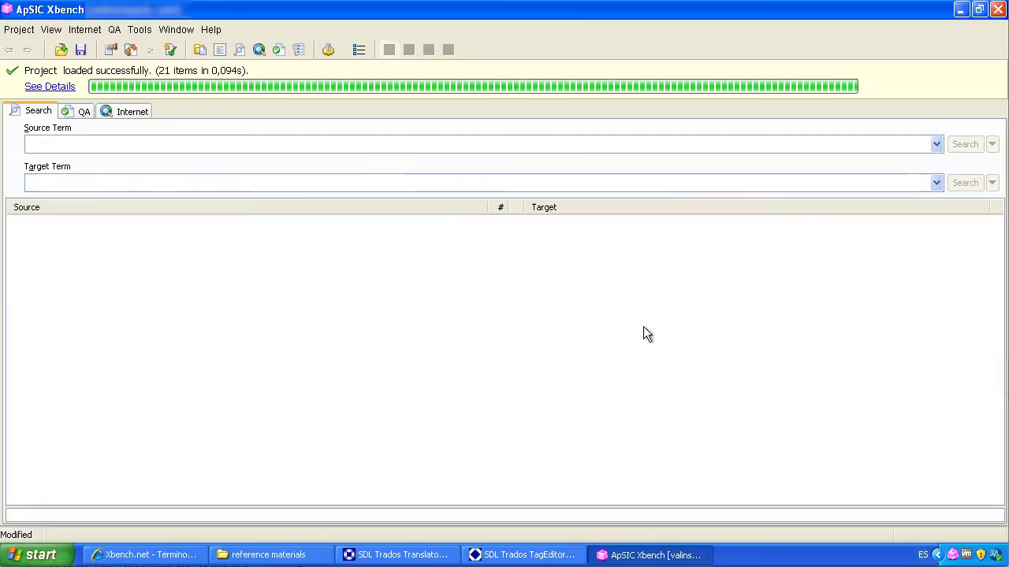
Step: Search the source terms for "backup" and inspect the details of the Database Backup and Database Backup Encrypted entries
type("backup")
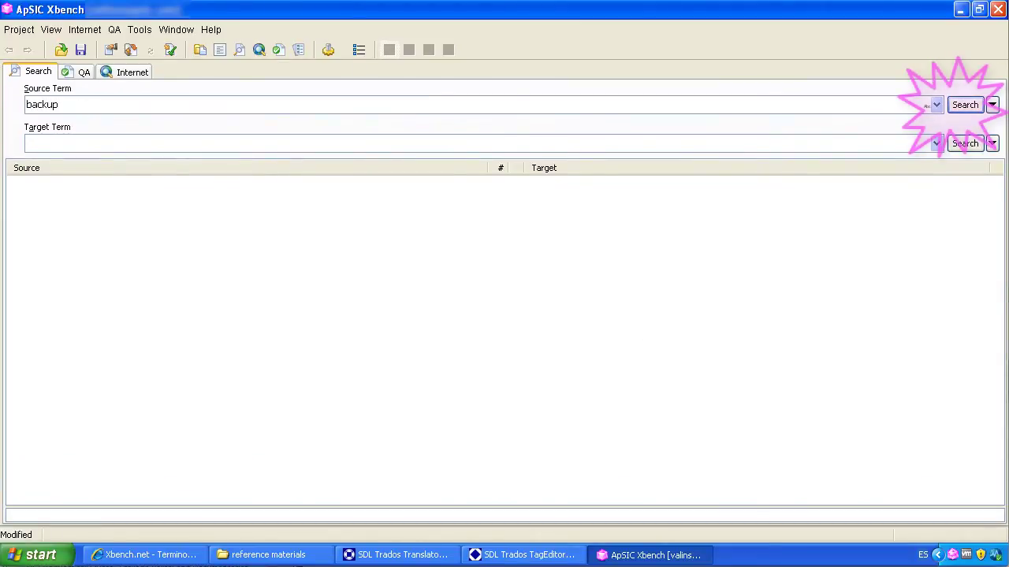
left_click(964, 105)
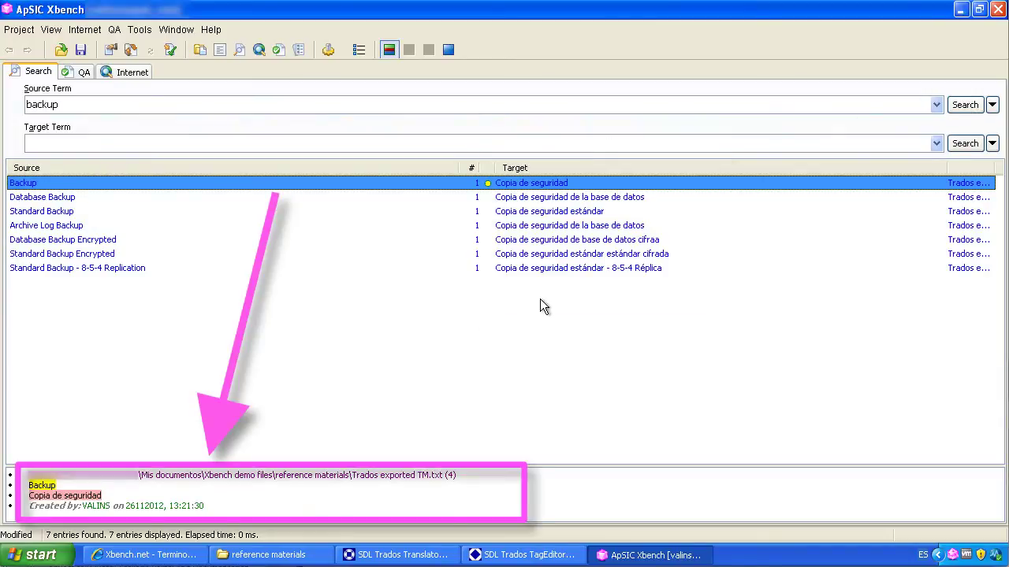
left_click(530, 200)
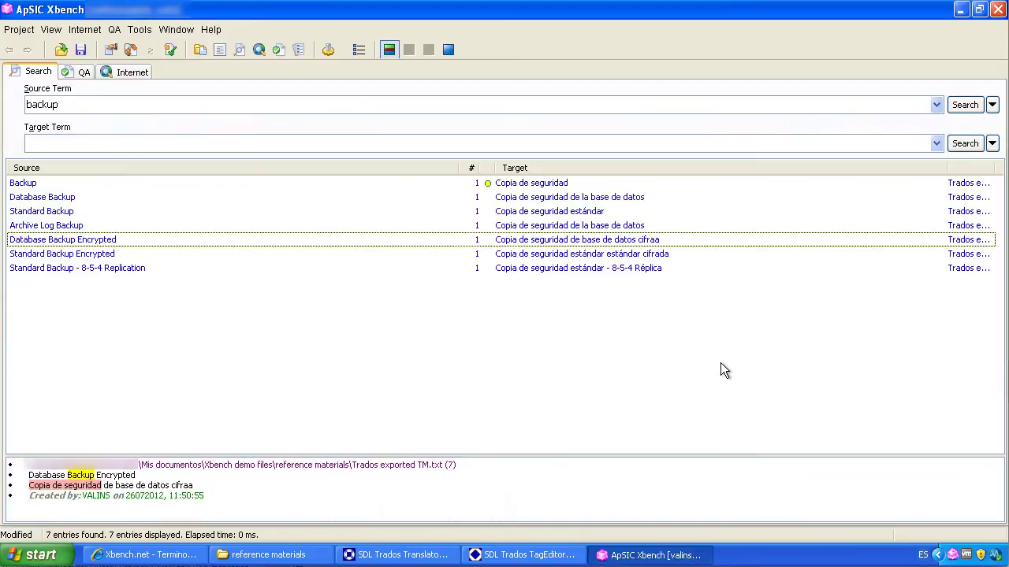
left_click(544, 240)
Step: Open Glossary.xls from the reference materials folder in Excel
left_click(276, 555)
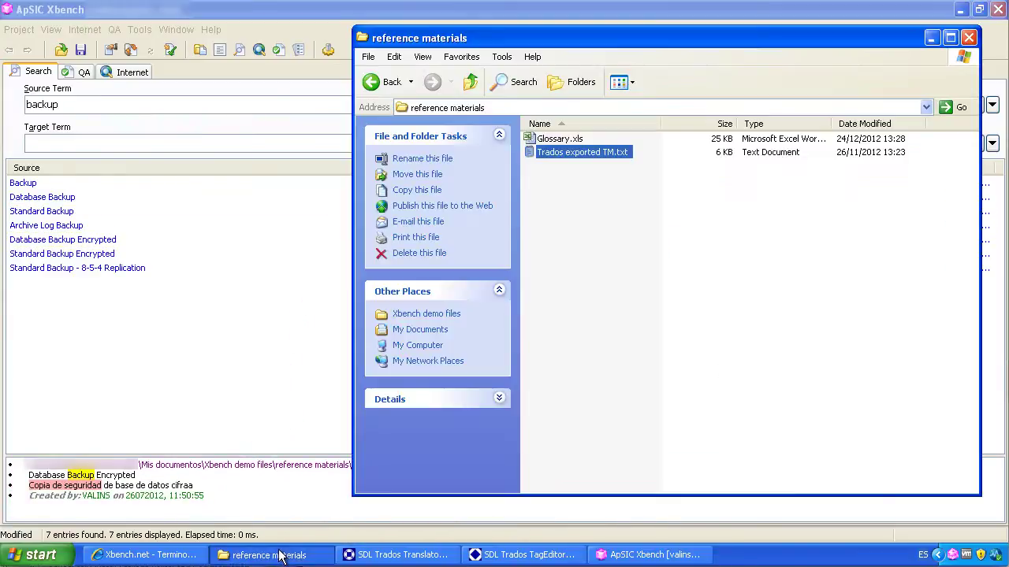
left_click(562, 139)
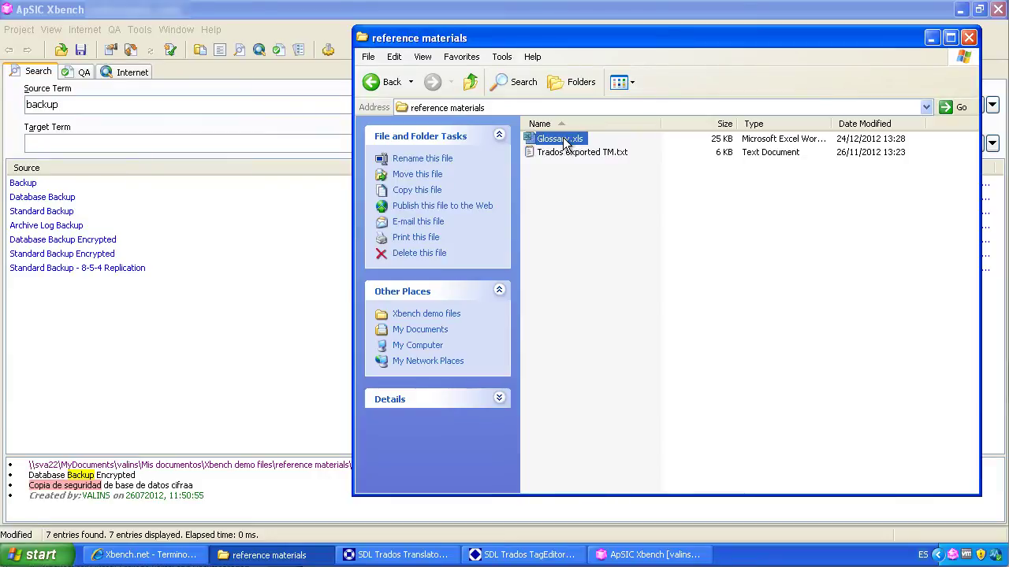
left_click_drag(564, 140, 572, 142)
double_click(566, 140)
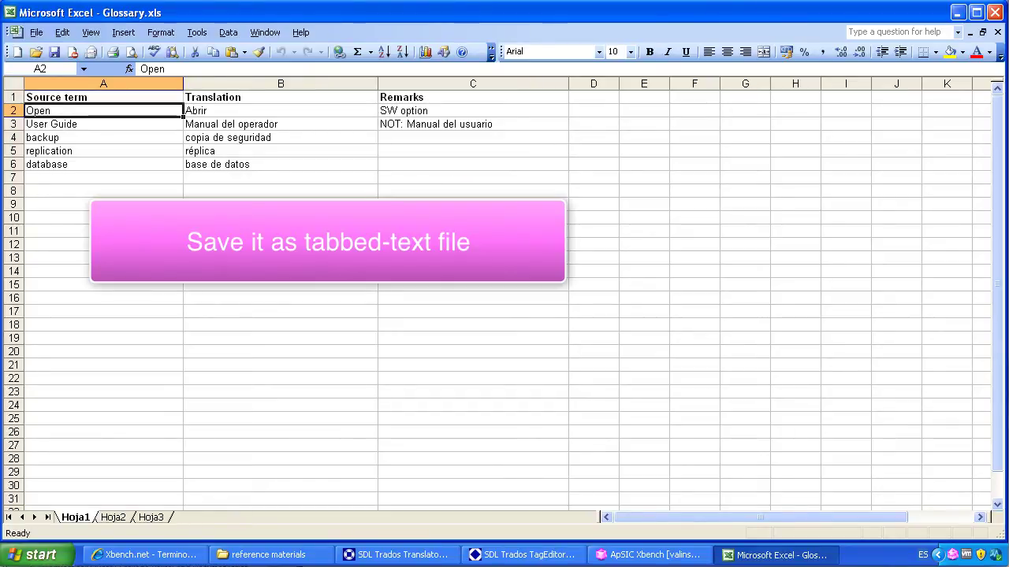
Step: Save the active glossary sheet as the tab-delimited text file Glossary.txt in the reference materials folder, then close it without saving again
left_click(37, 31)
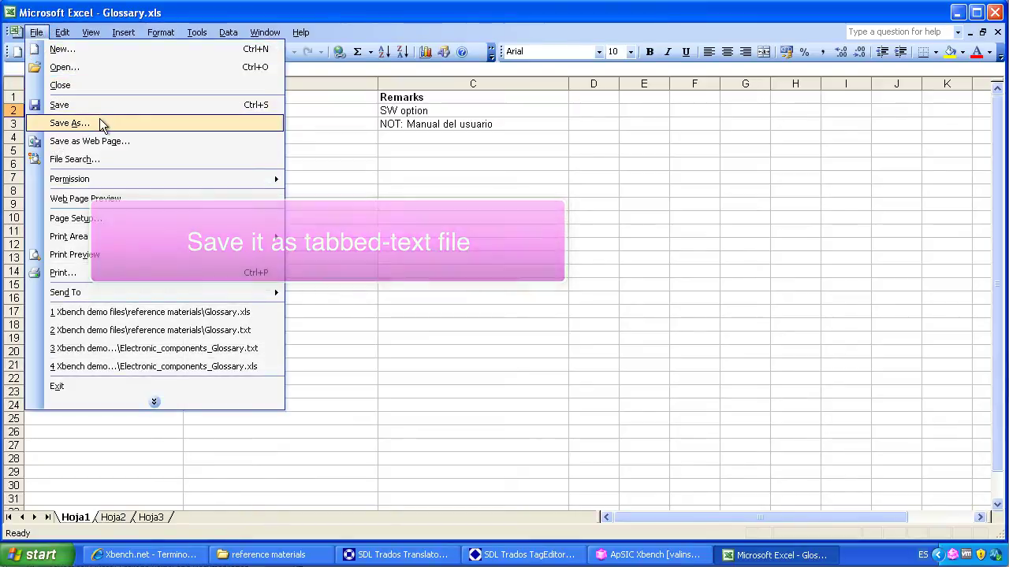
left_click(95, 122)
left_click(583, 352)
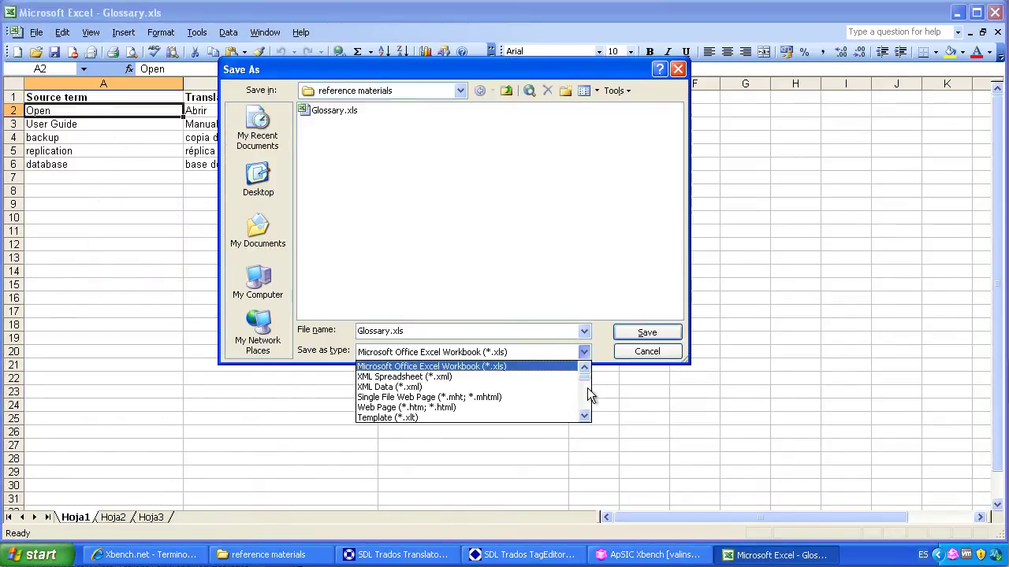
left_click(584, 415)
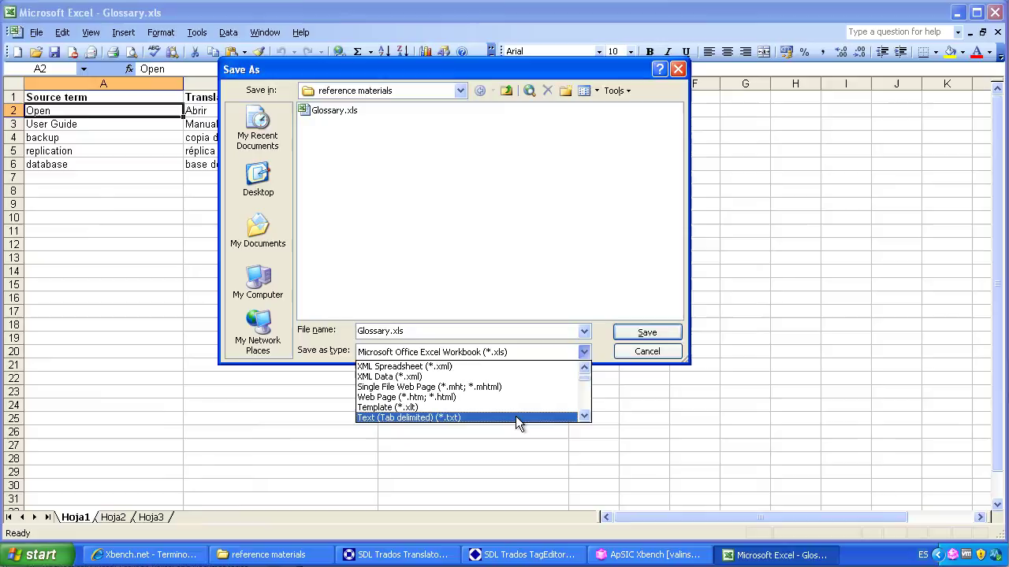
left_click(515, 417)
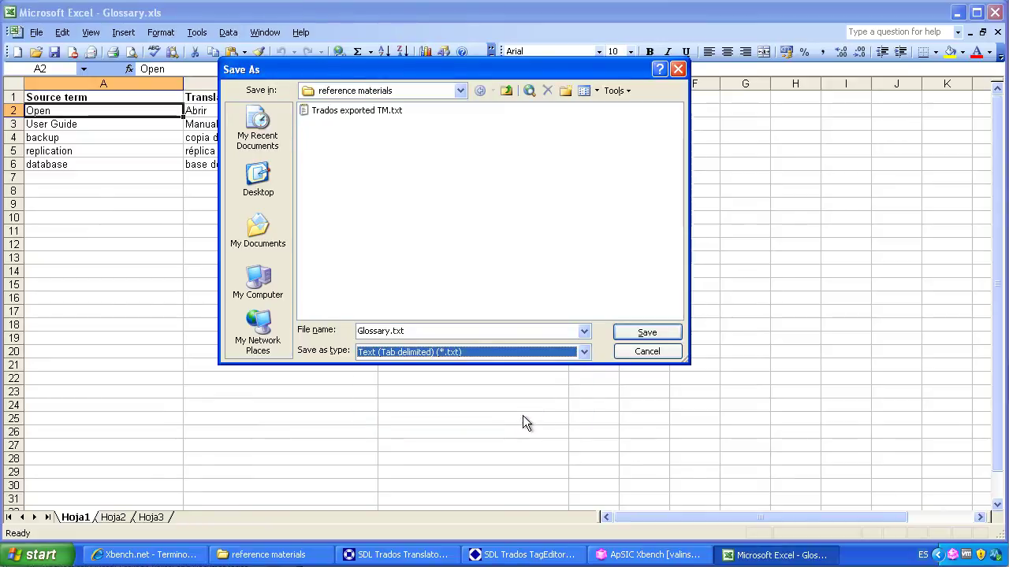
left_click(637, 330)
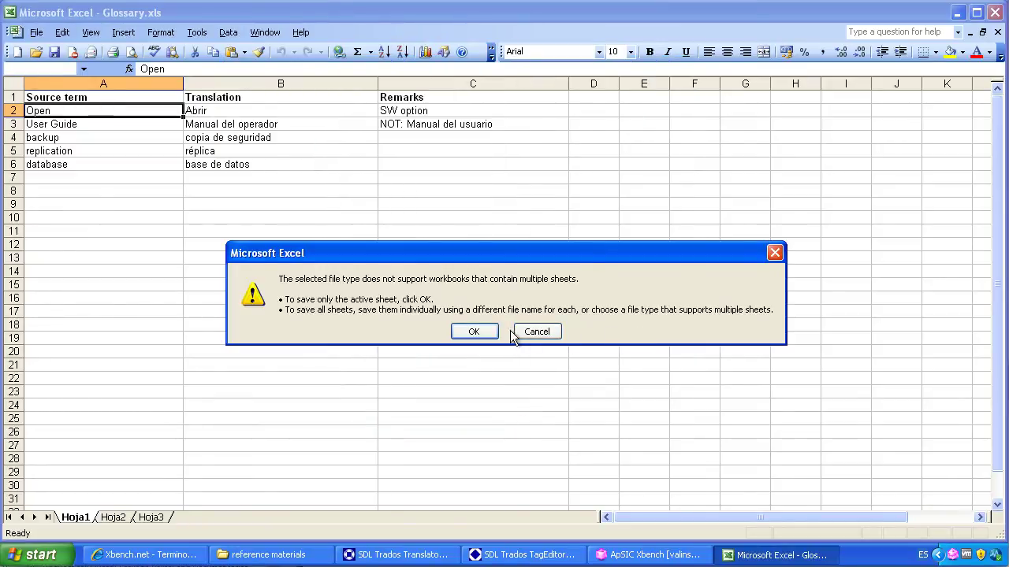
left_click(472, 331)
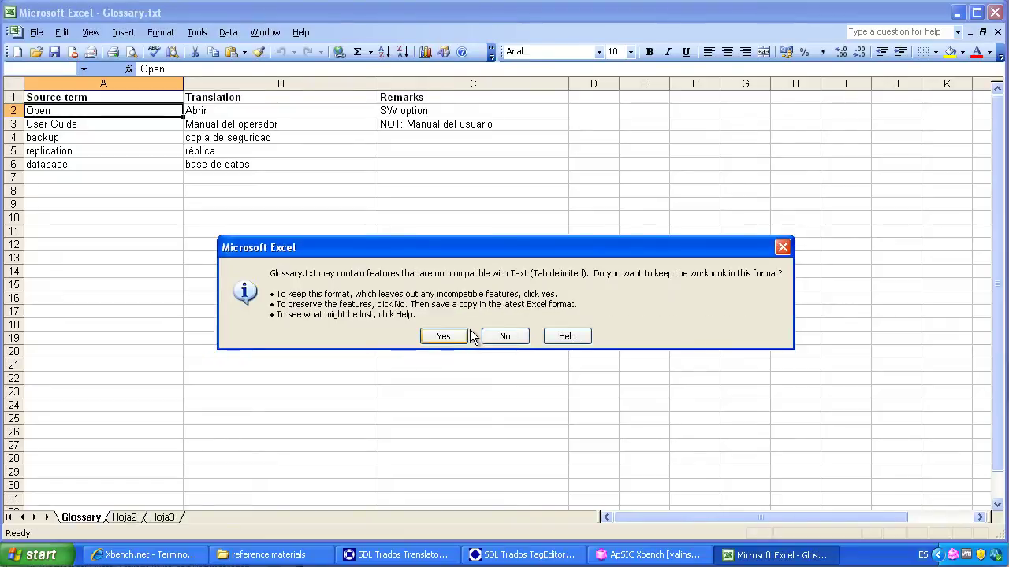
left_click(442, 337)
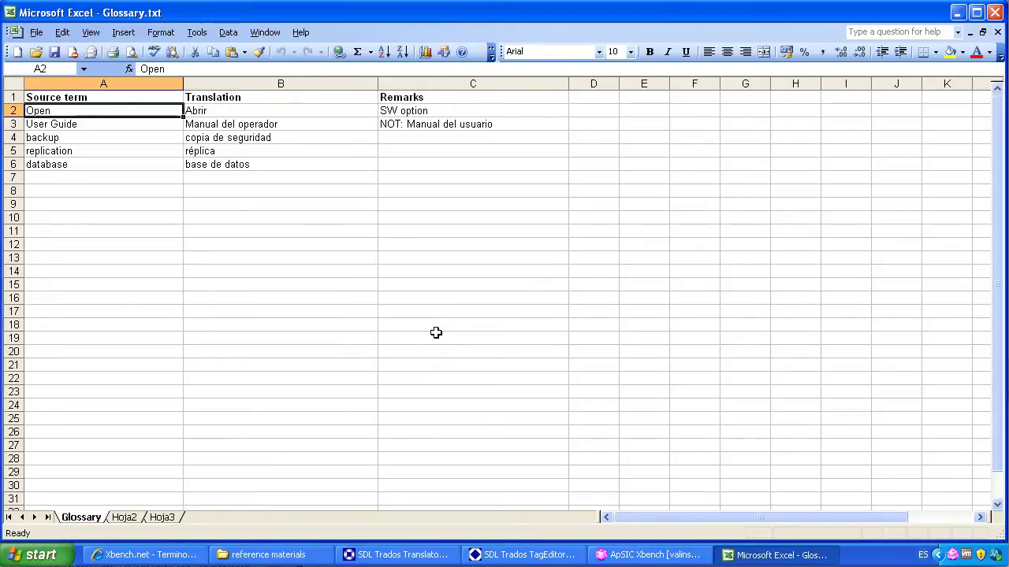
left_click(997, 32)
left_click(504, 321)
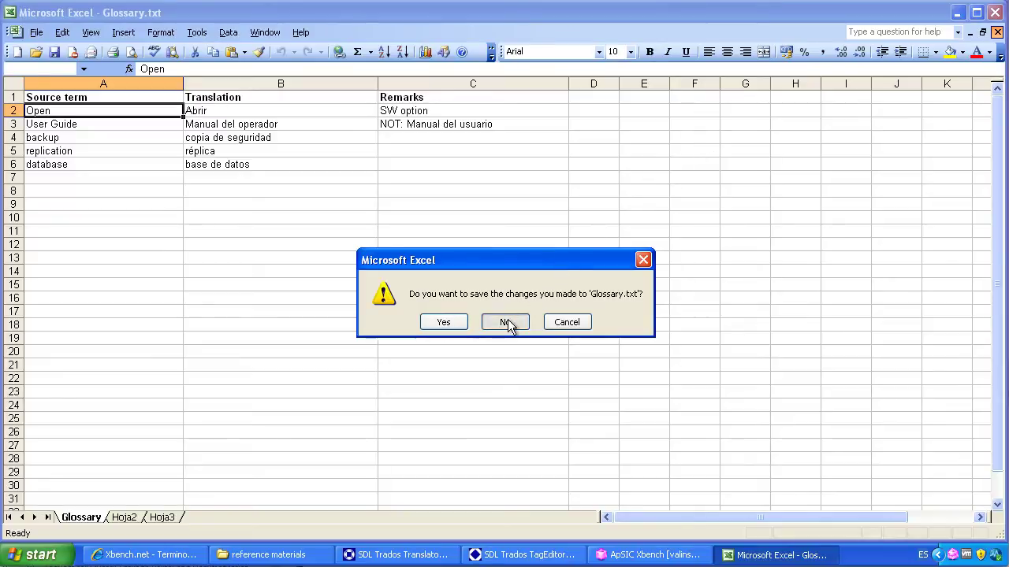
Step: Switch to Xbench and add Glossary.txt from the reference materials folder to the project as a tab-delimited text file marked as key terms
left_click(269, 556)
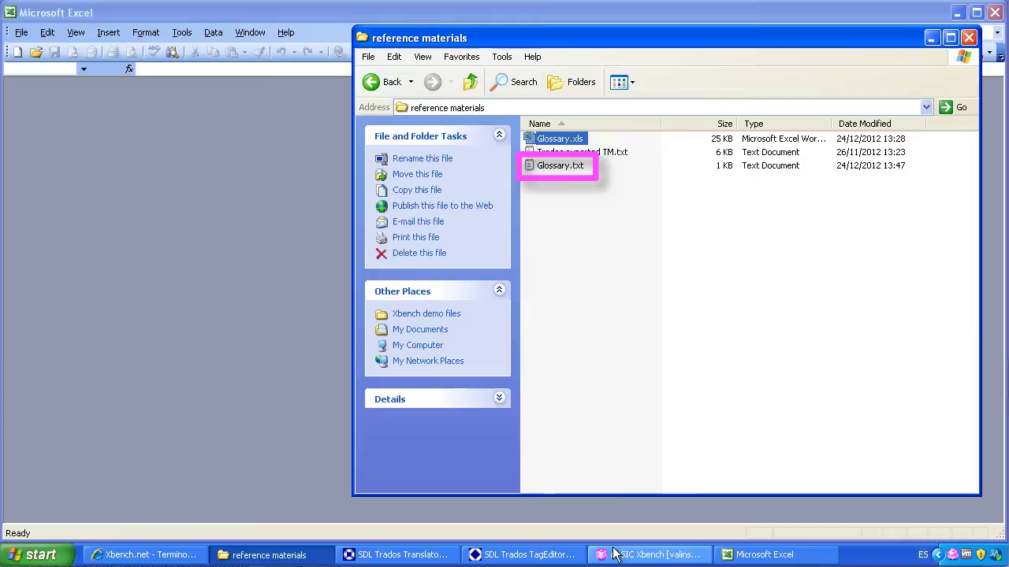
left_click(651, 555)
left_click(19, 29)
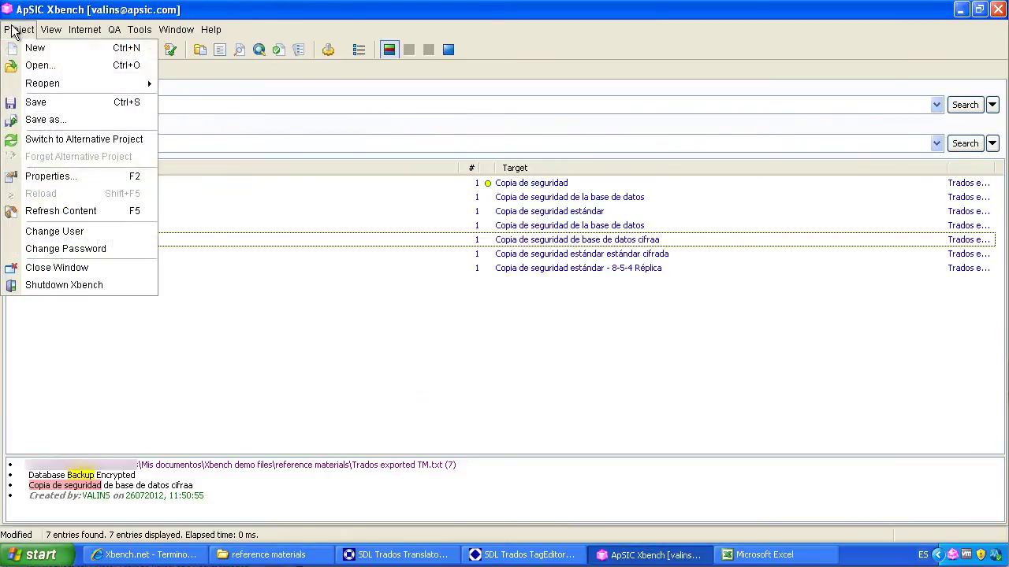
left_click(91, 176)
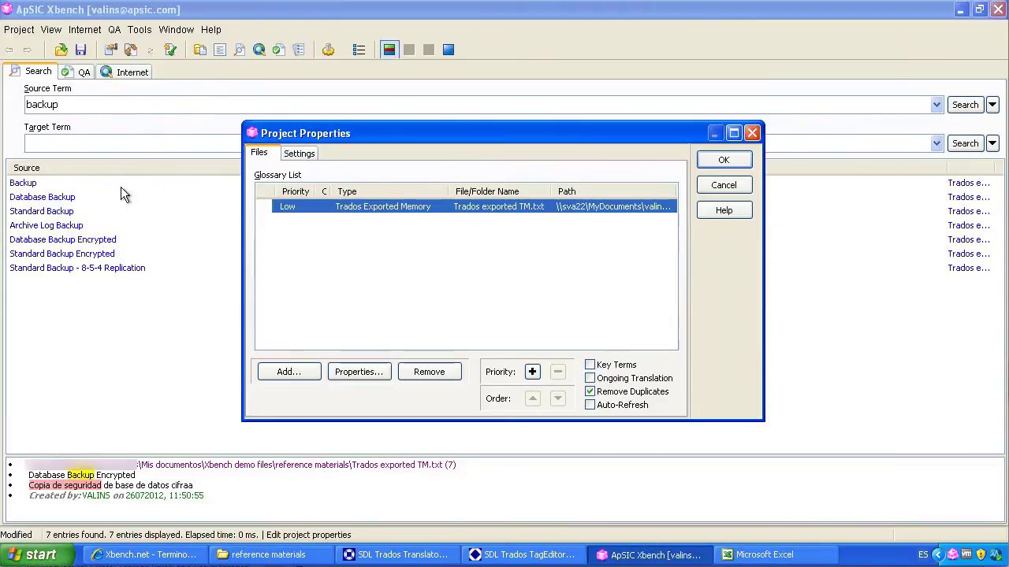
left_click(307, 555)
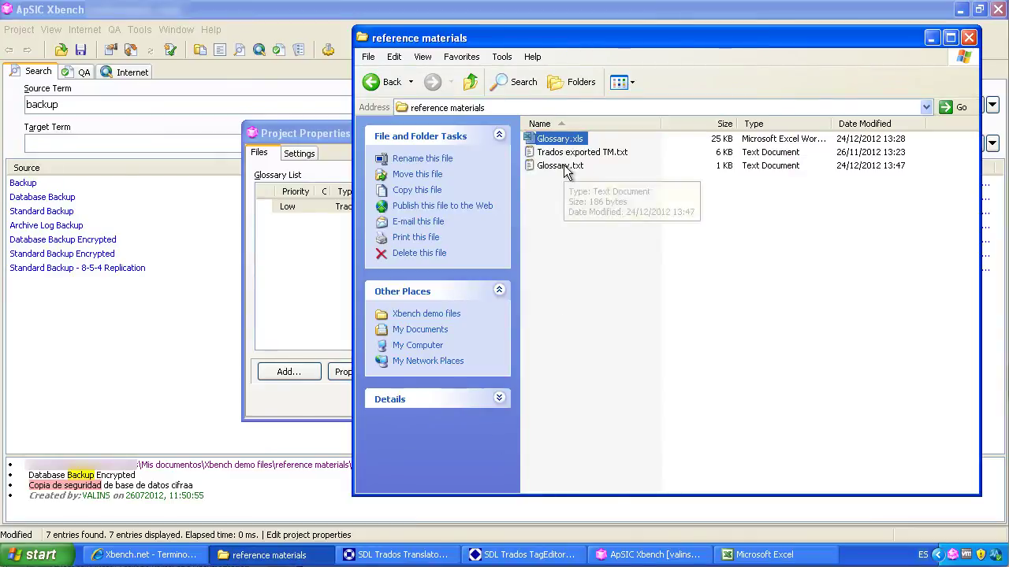
left_click_drag(564, 173, 559, 167)
left_click_drag(358, 212, 317, 269)
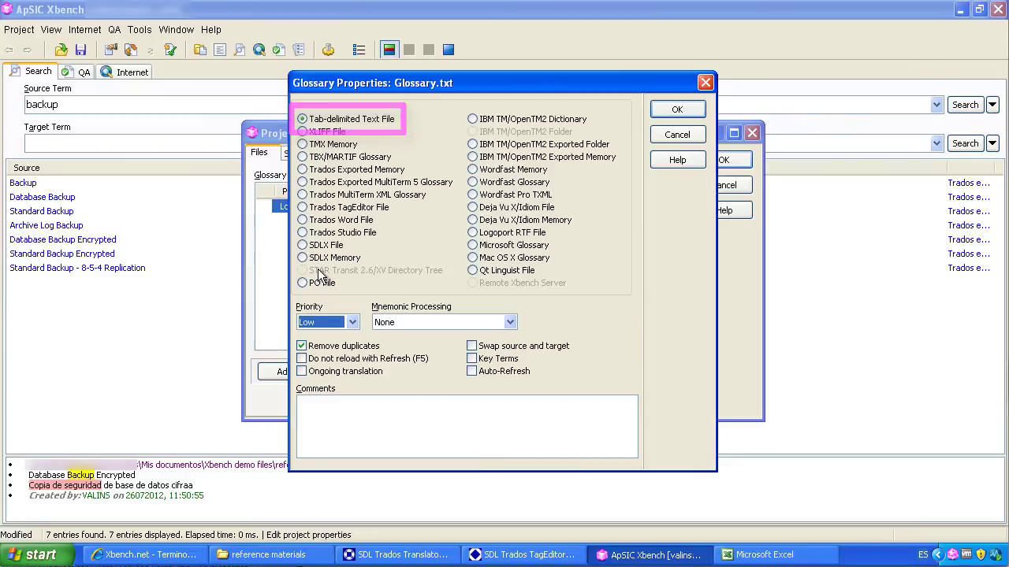
left_click(492, 359)
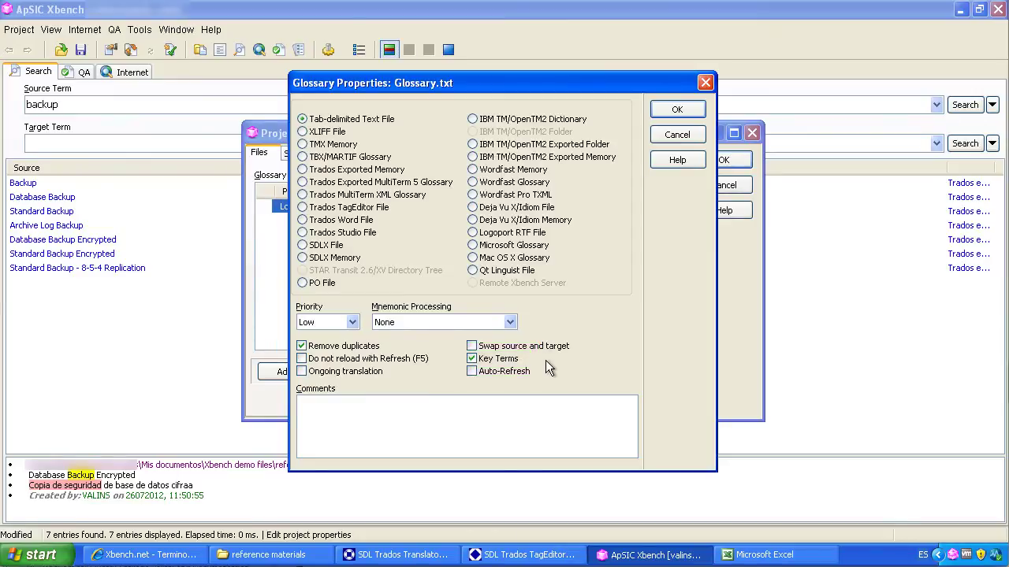
left_click(675, 108)
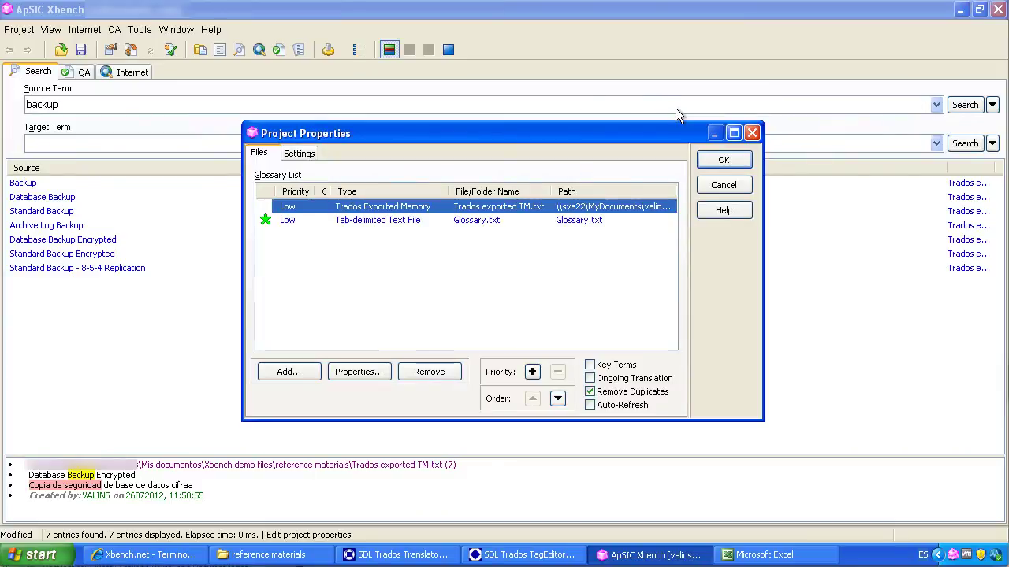
Step: Raise the priority of Glossary.txt to High in the project's glossary list
left_click(551, 276)
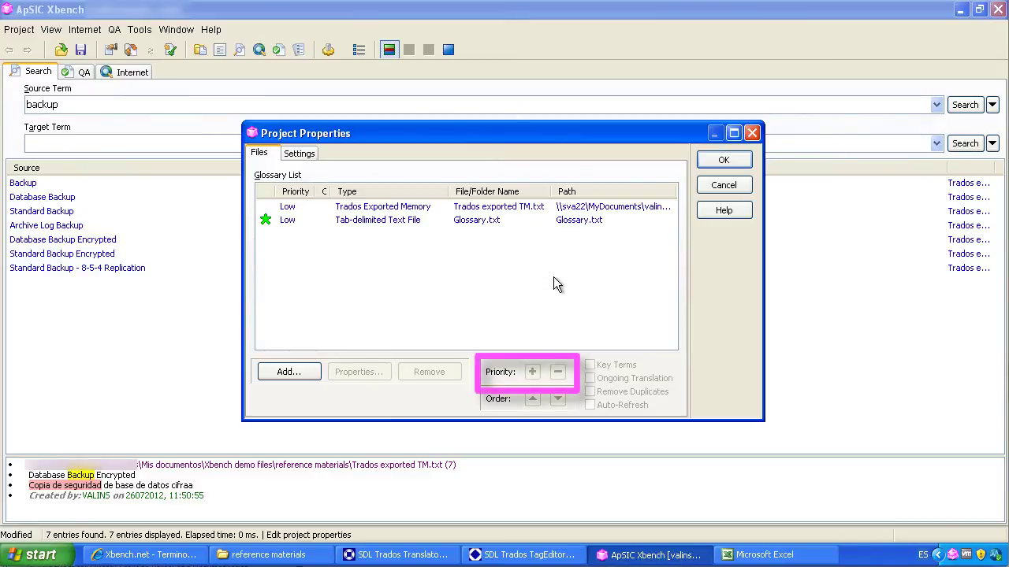
left_click(422, 224)
left_click(532, 372)
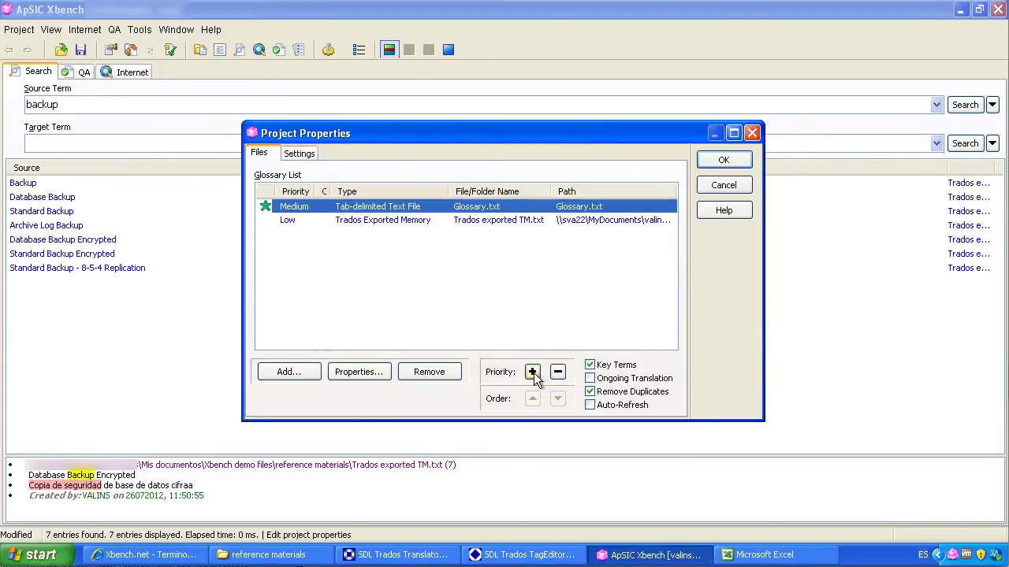
left_click(533, 372)
left_click(599, 287)
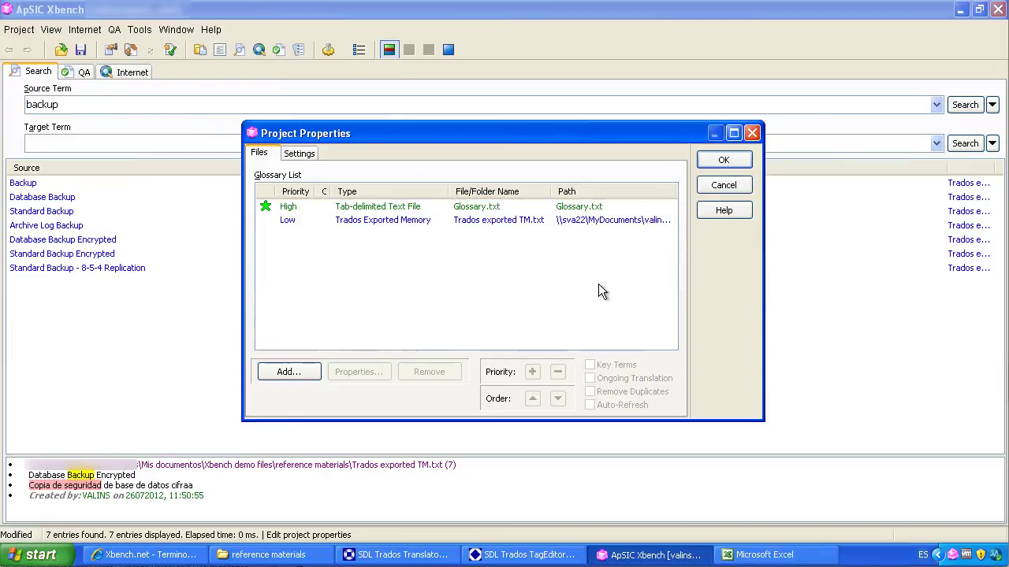
Step: Raise the priority of Trados exported TM.txt to Medium and apply the project properties
left_click(396, 222)
left_click(533, 372)
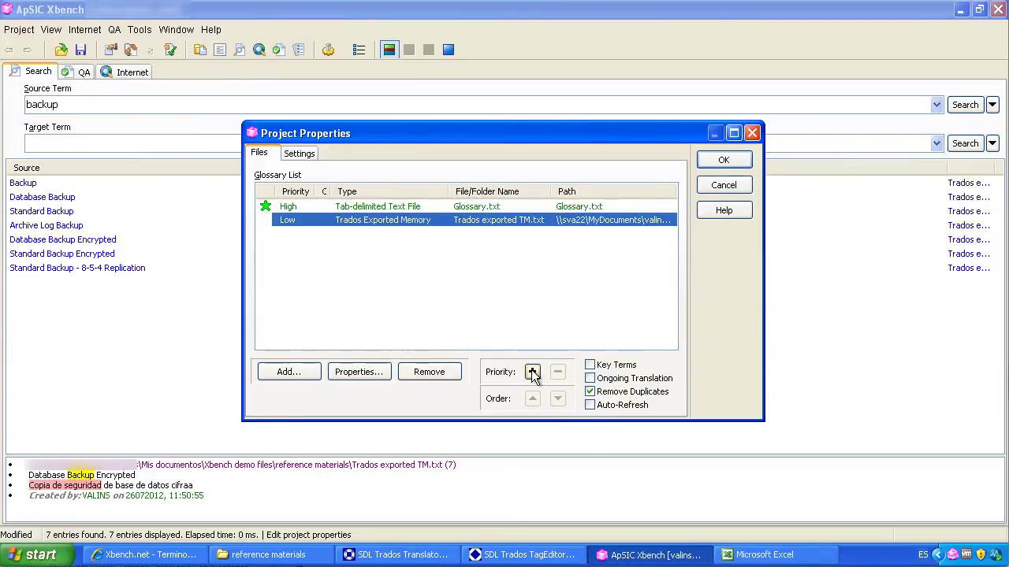
left_click(552, 297)
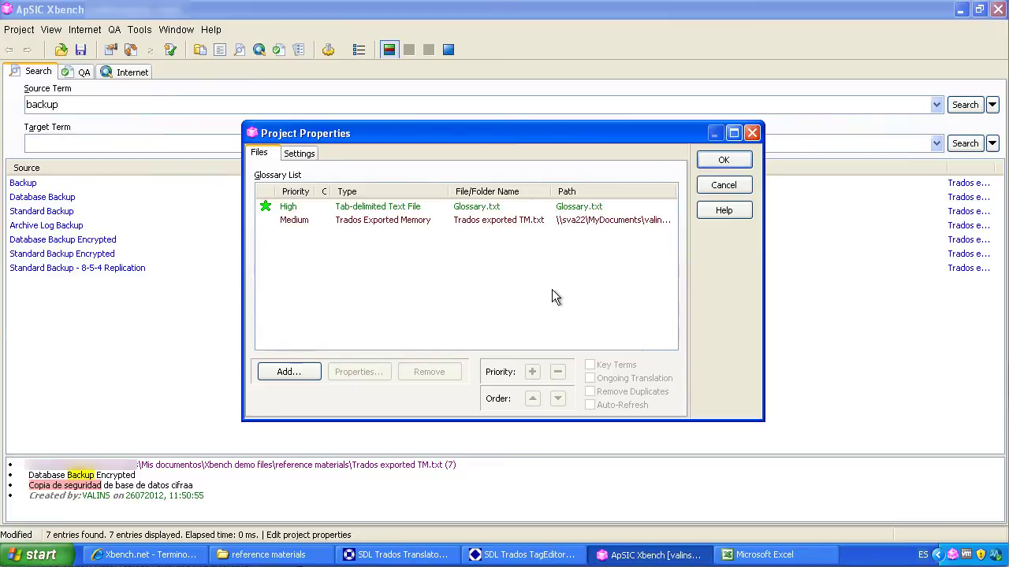
left_click(723, 160)
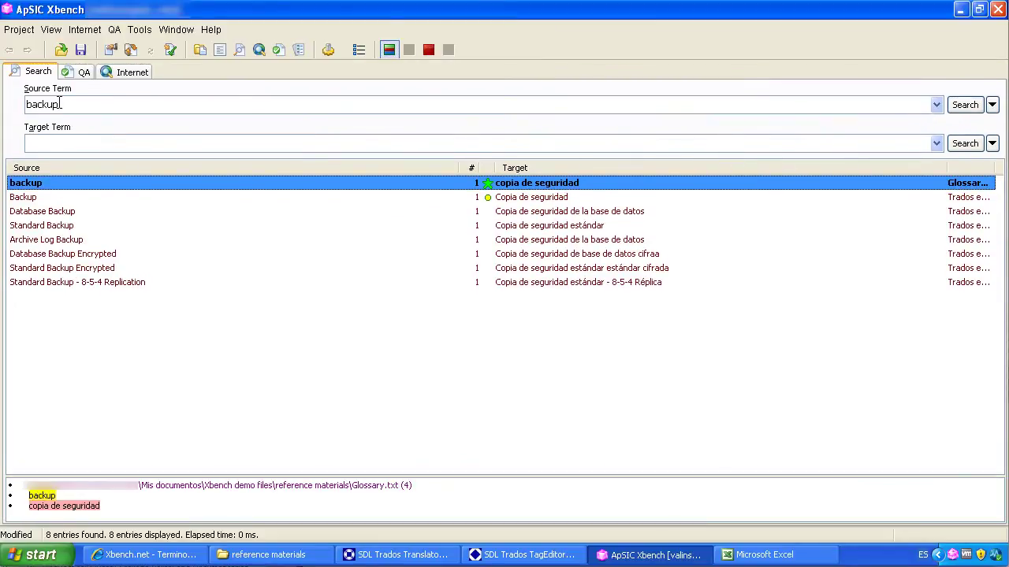
Step: Search the source terms for "user guide" and inspect the details of the entry from the Trados memory
double_click(59, 104)
type("user guide")
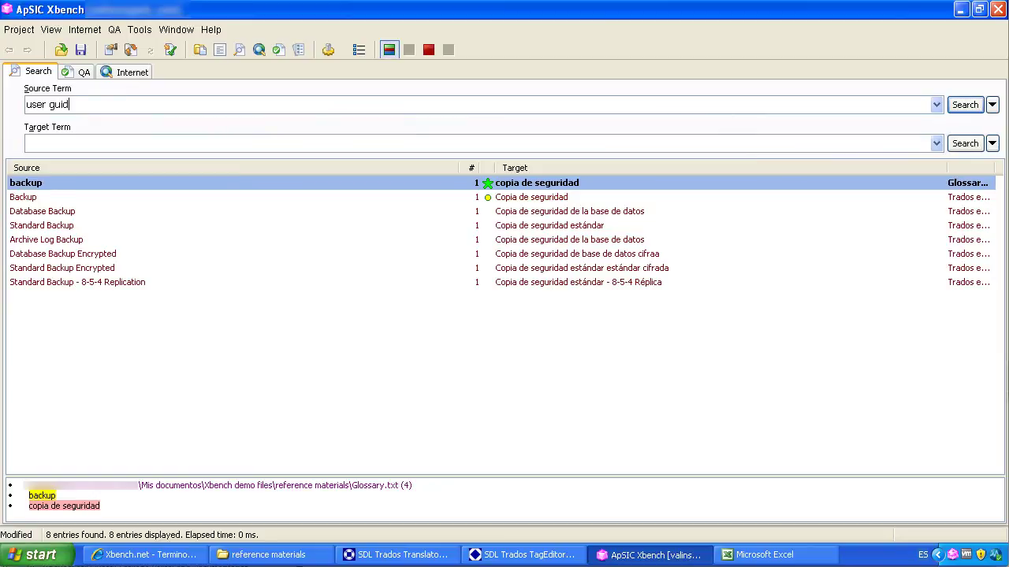
left_click(964, 104)
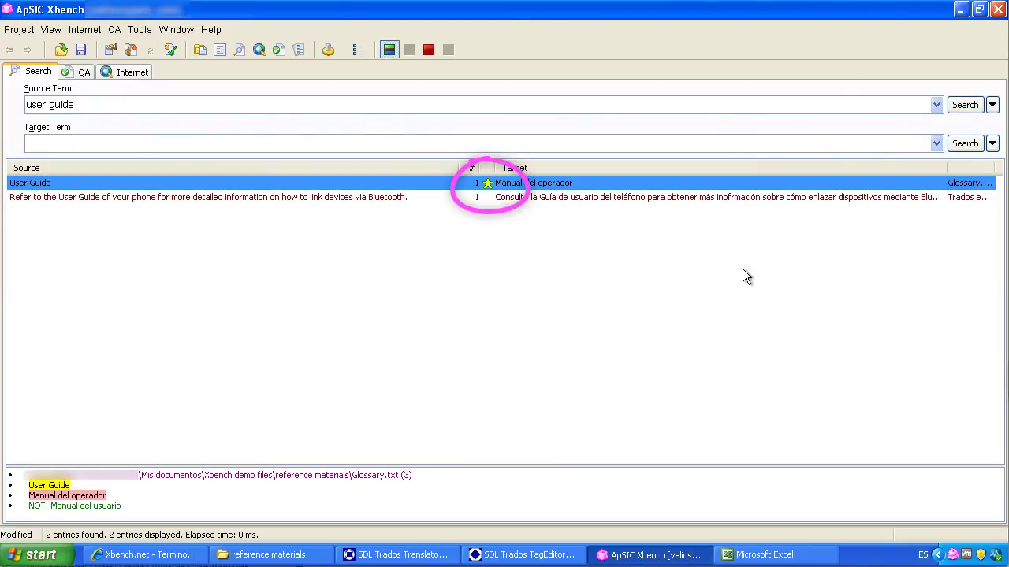
left_click(640, 283)
left_click(573, 198)
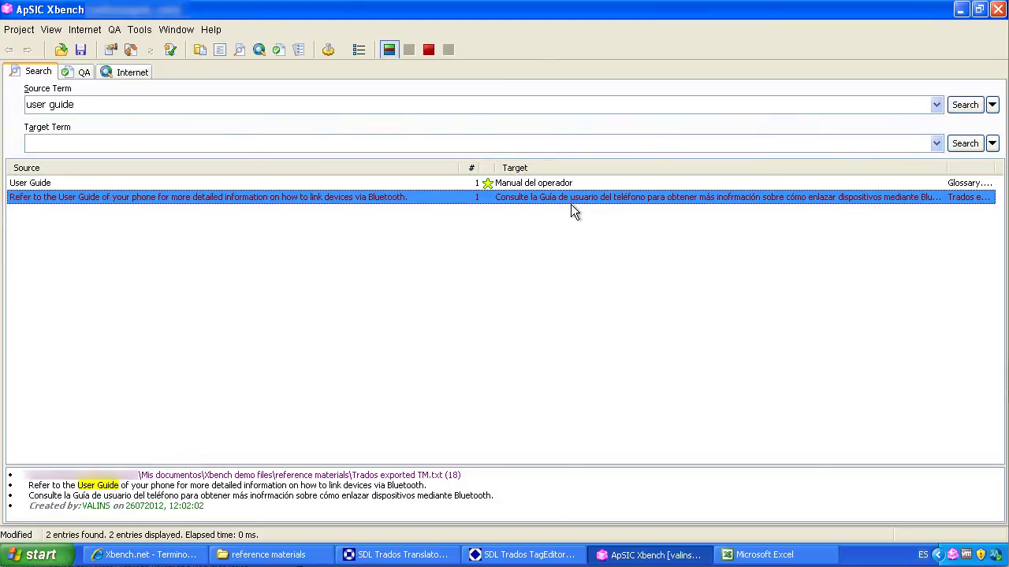
left_click(574, 222)
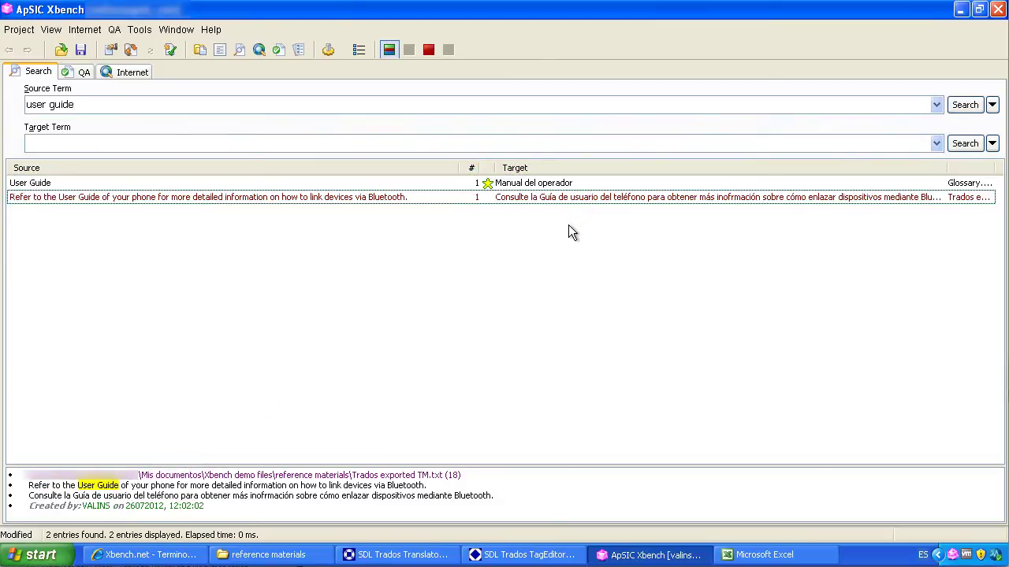
Step: Search the source terms for "database" across the glossary and the Trados memory
key("ctrl+f")
type("database")
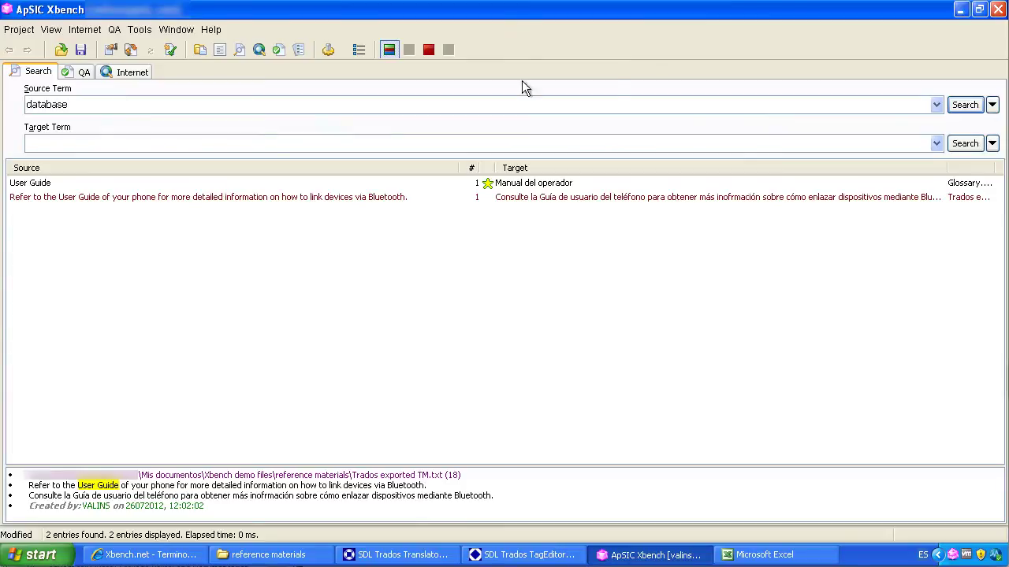
left_click(974, 107)
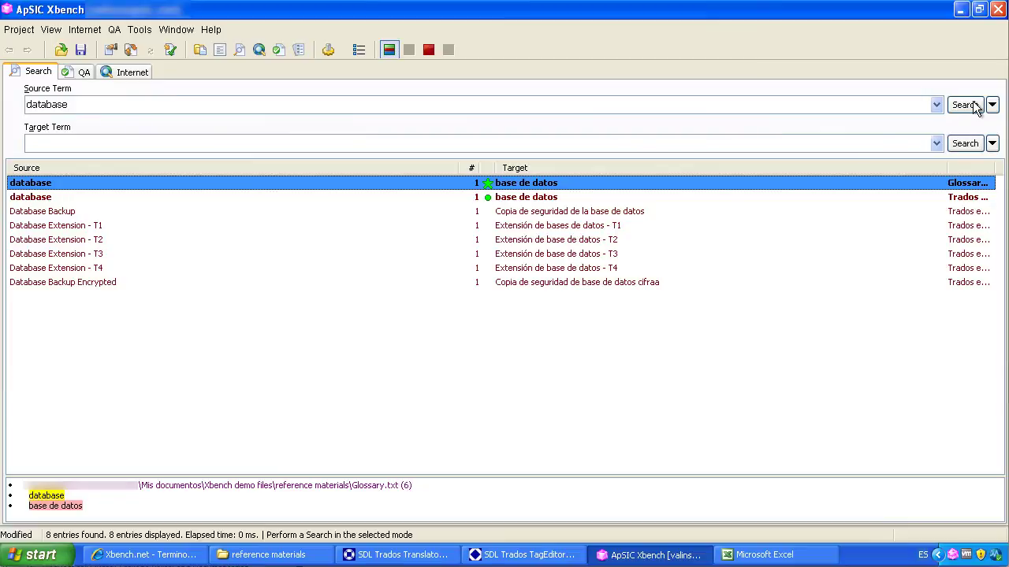
left_click(594, 377)
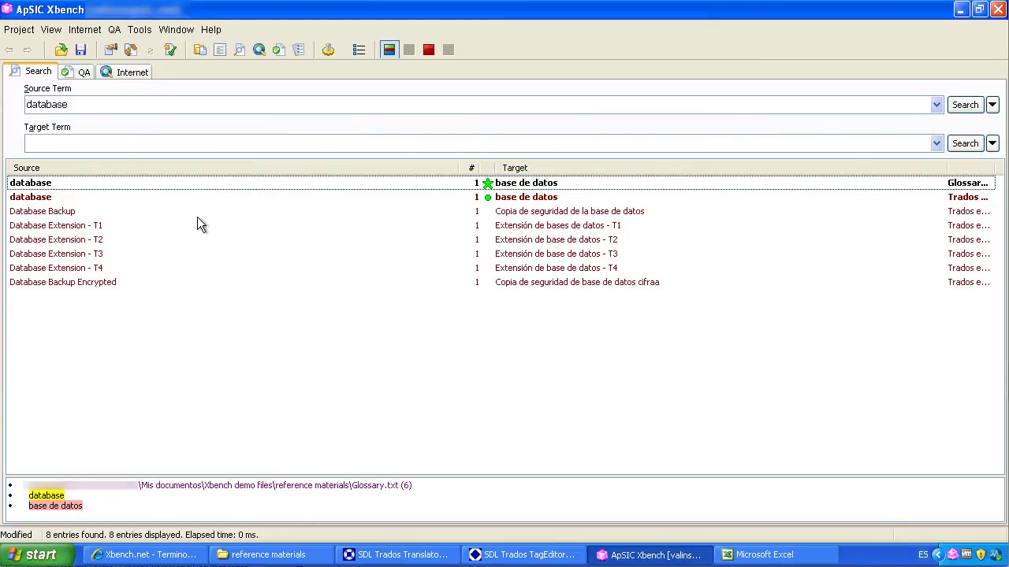
Step: Save the project as Spanish translation in the Xbench demo files folder
left_click(21, 31)
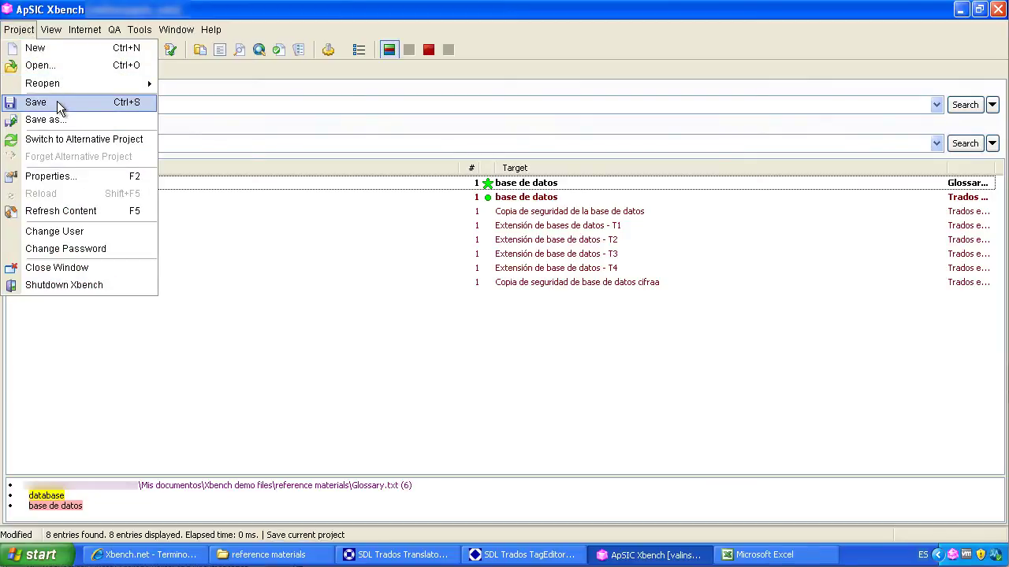
left_click(35, 102)
double_click(386, 331)
type("S")
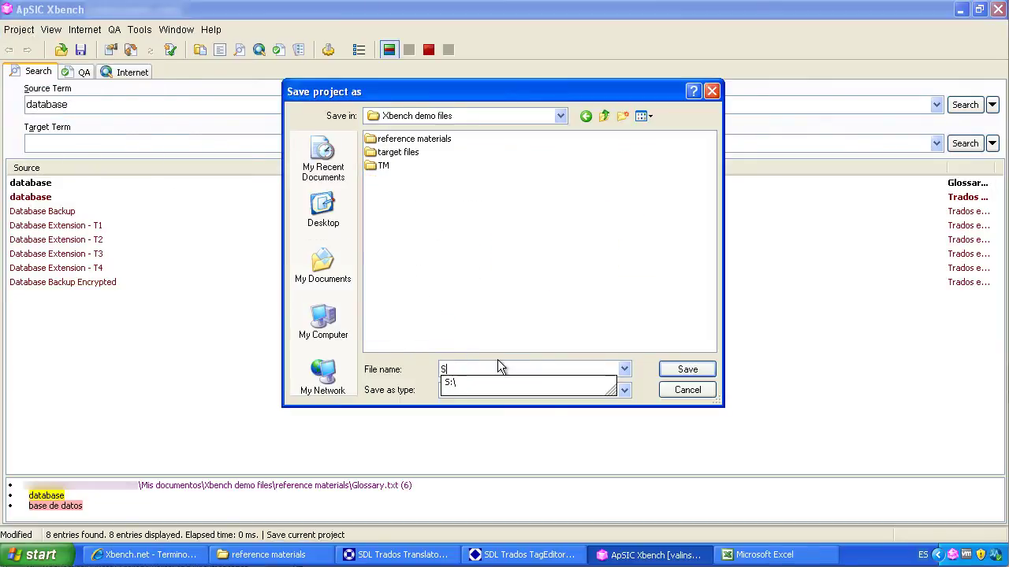
type("panish trans")
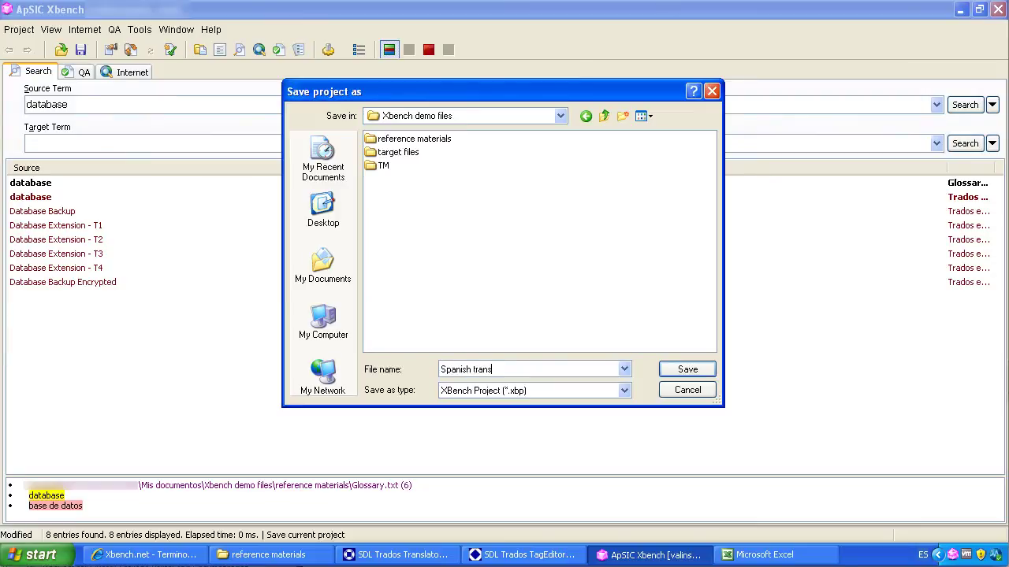
type("lation")
left_click(688, 373)
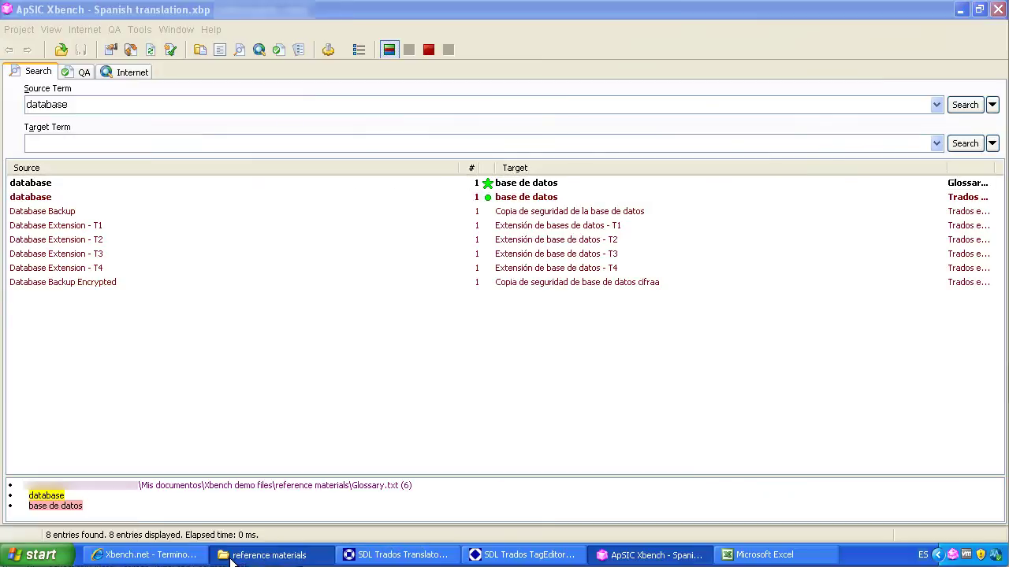
Step: Switch to the file explorer, go up to the Xbench demo files folder and locate Spanish translation.xbp
left_click(268, 554)
left_click(470, 82)
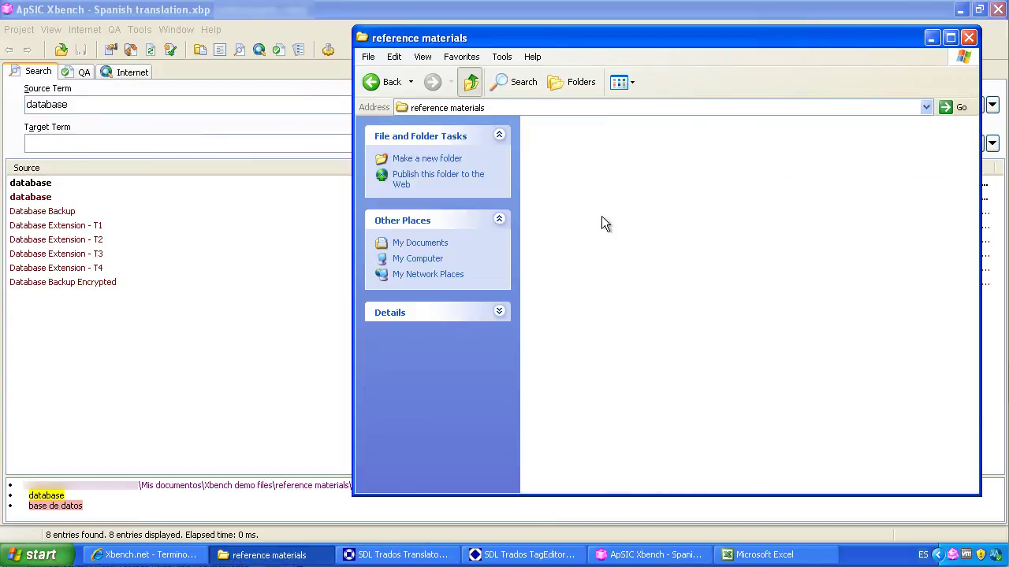
left_click(595, 180)
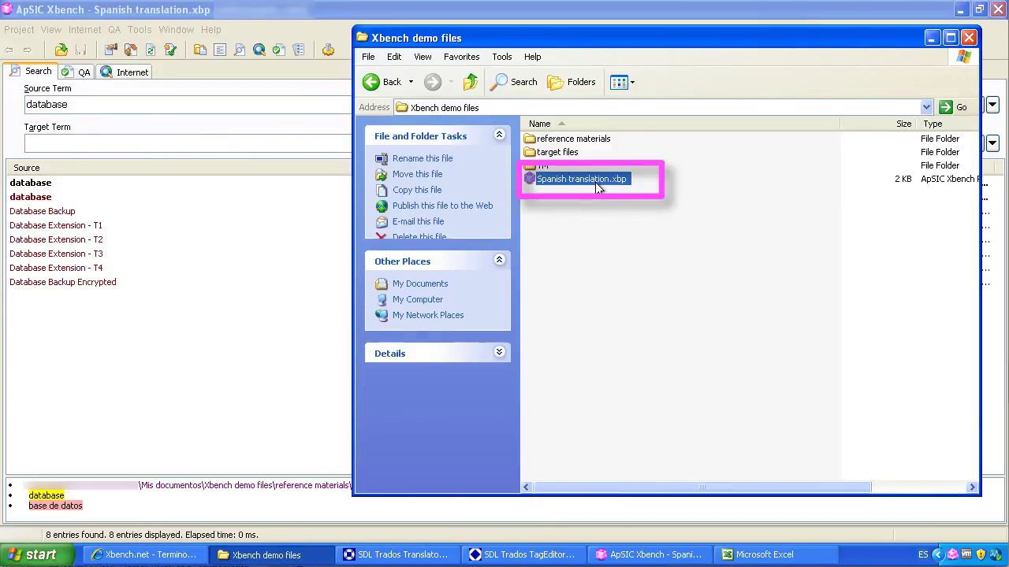
left_click(664, 272)
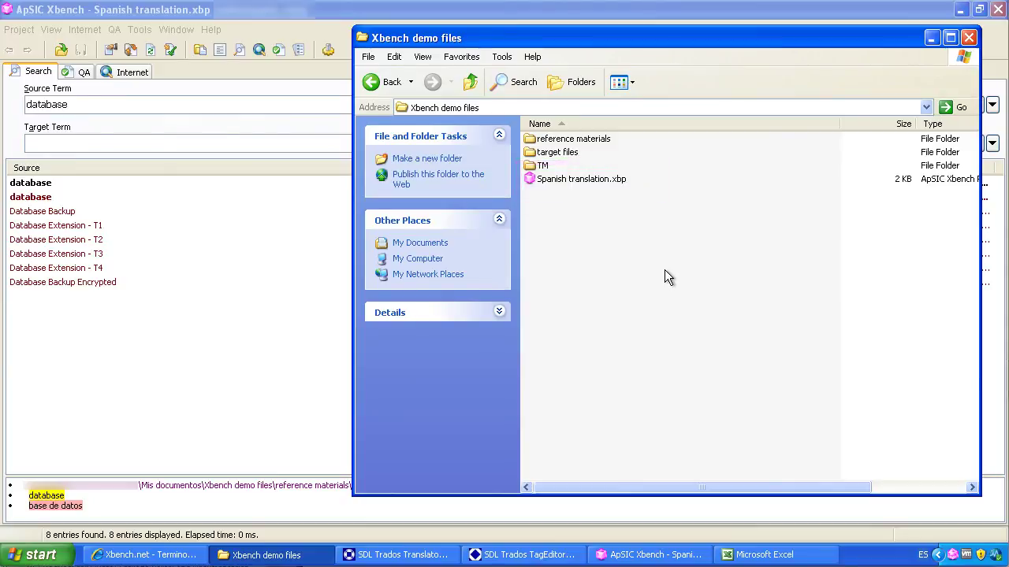
Step: Return to Xbench and shut the program down completely
left_click(164, 320)
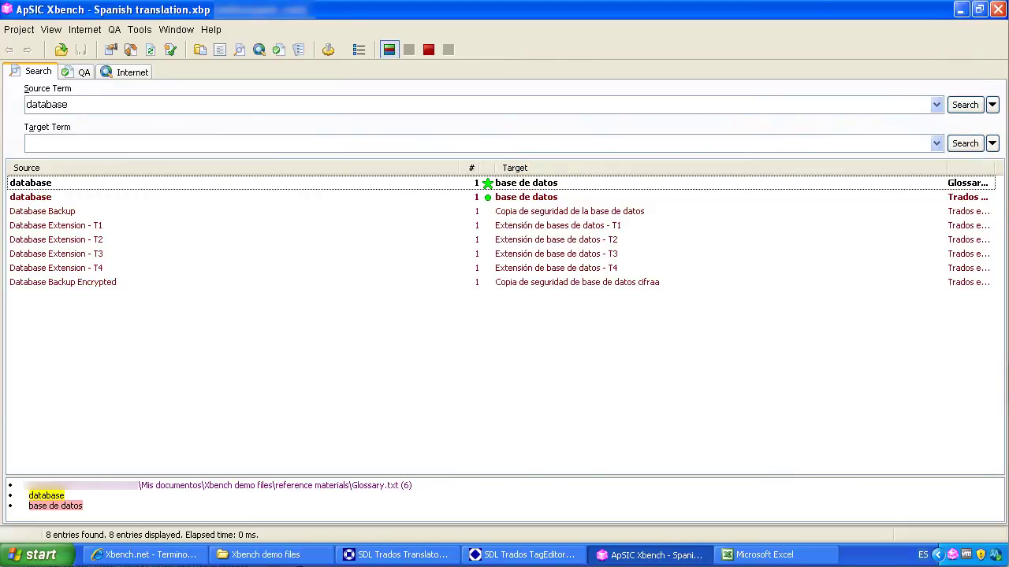
left_click(19, 30)
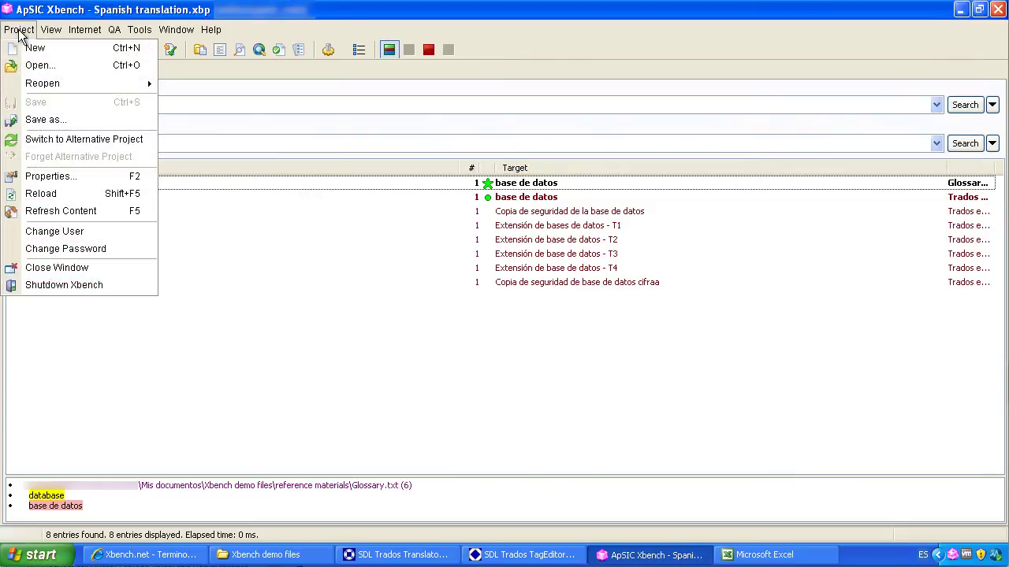
left_click(102, 286)
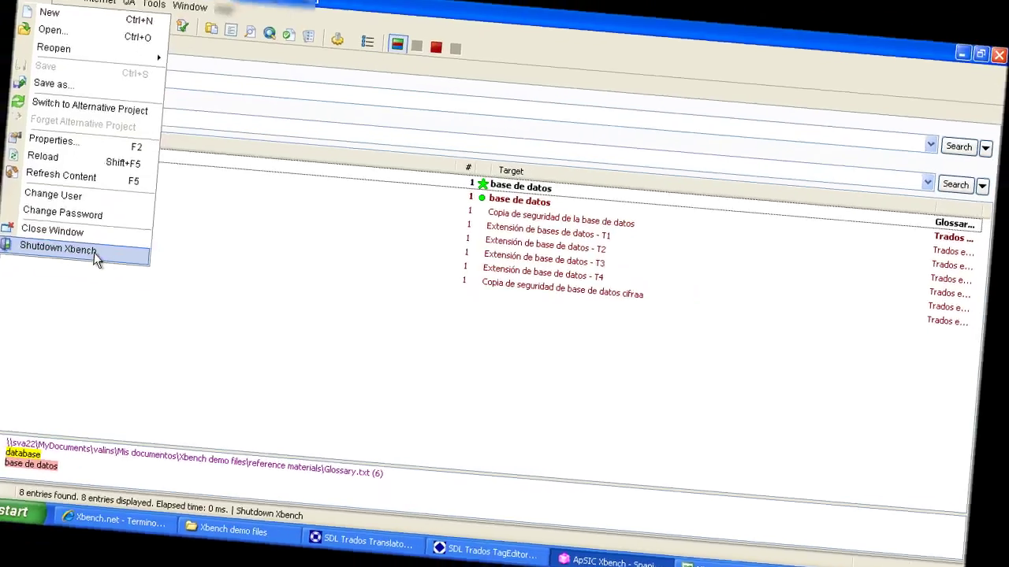